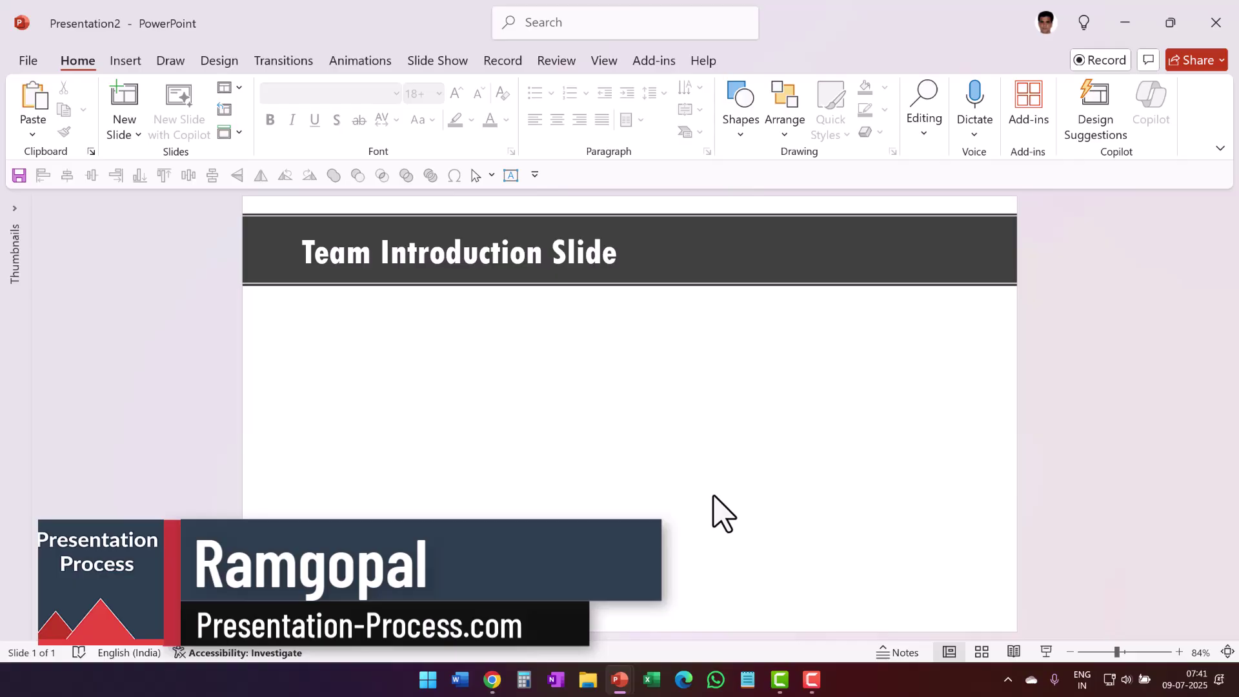
# Draw a Diagonal Stripe shape below the title and thin its stripe into a narrow diagonal band
pyautogui.click(742, 110)
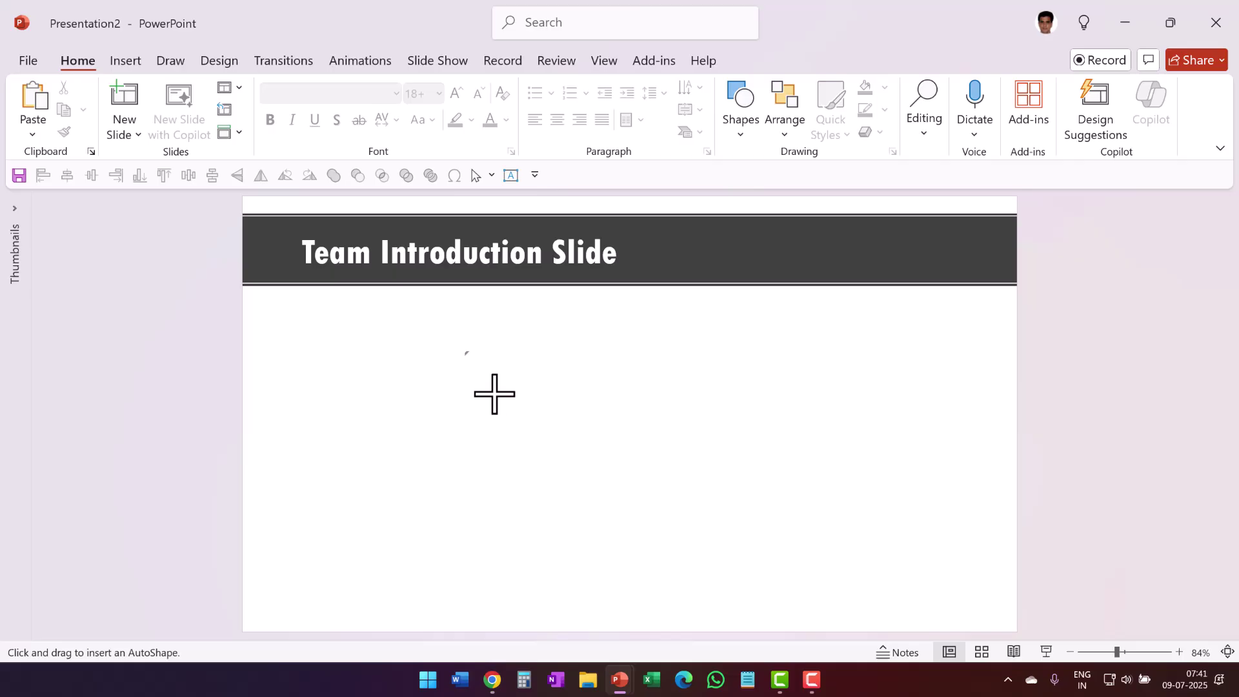
pyautogui.moveTo(494, 394); pyautogui.dragTo(652, 584)
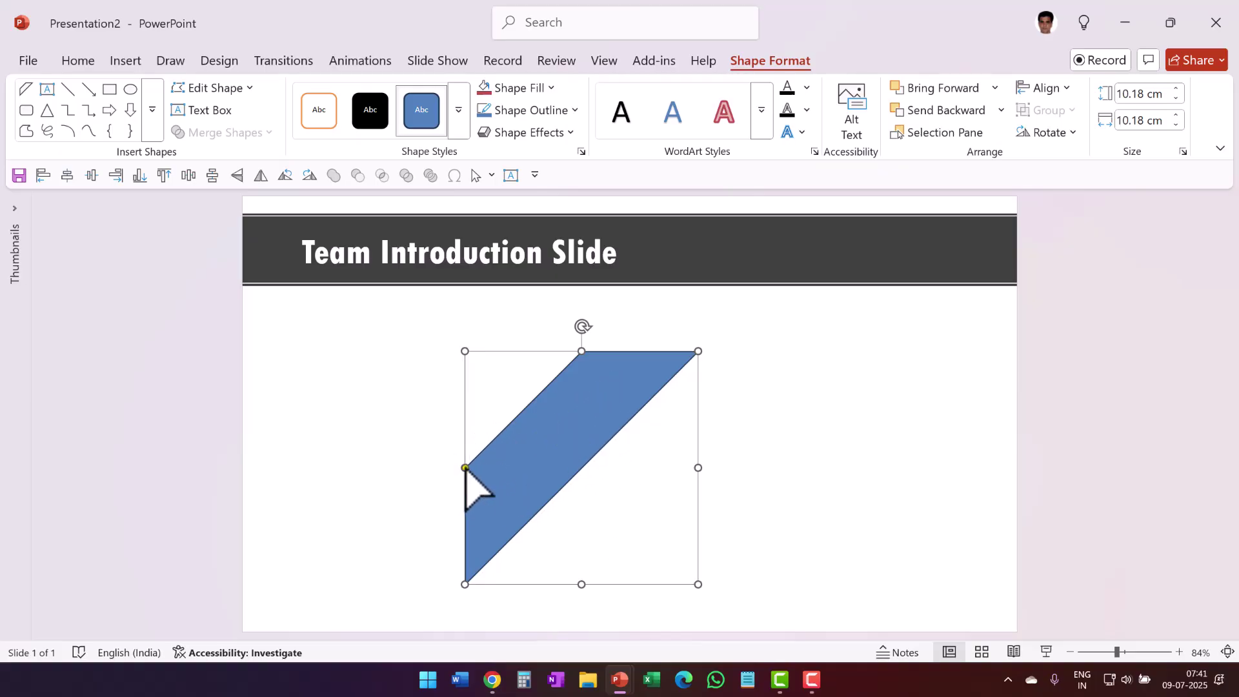
pyautogui.moveTo(465, 467); pyautogui.dragTo(465, 550)
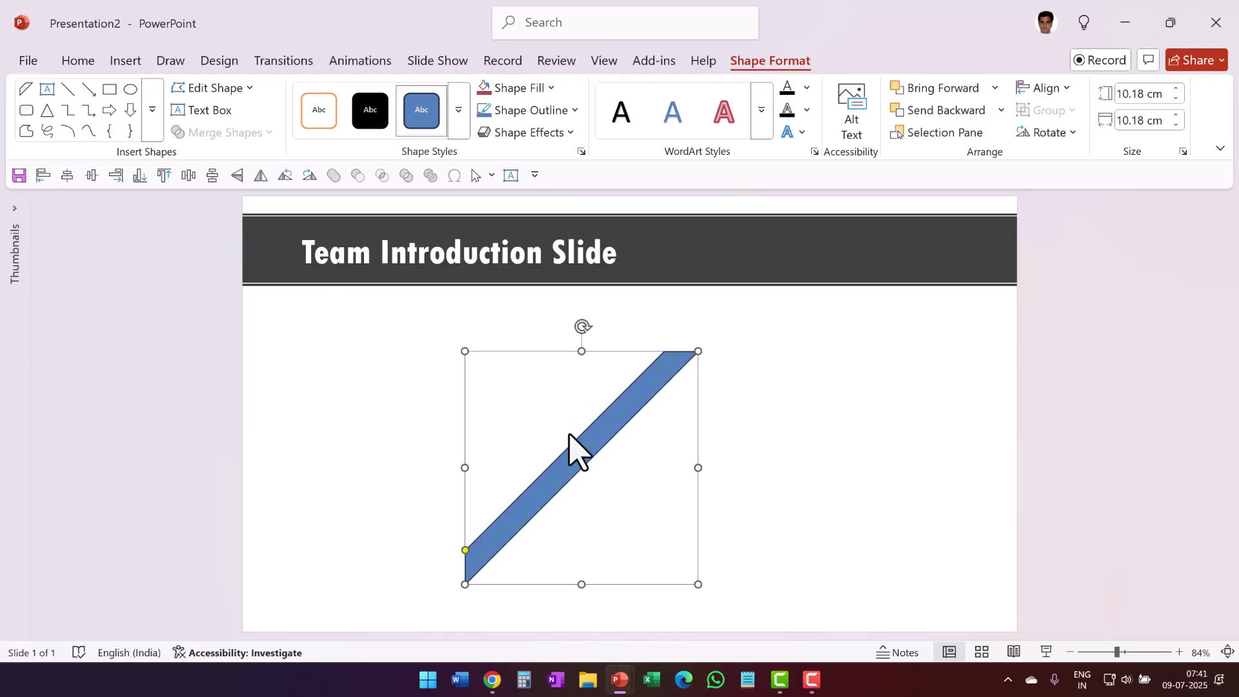
# Rotate the stripe 45° into a horizontal bar and shrink it to 6.09 cm square
pyautogui.rightClick(678, 361)
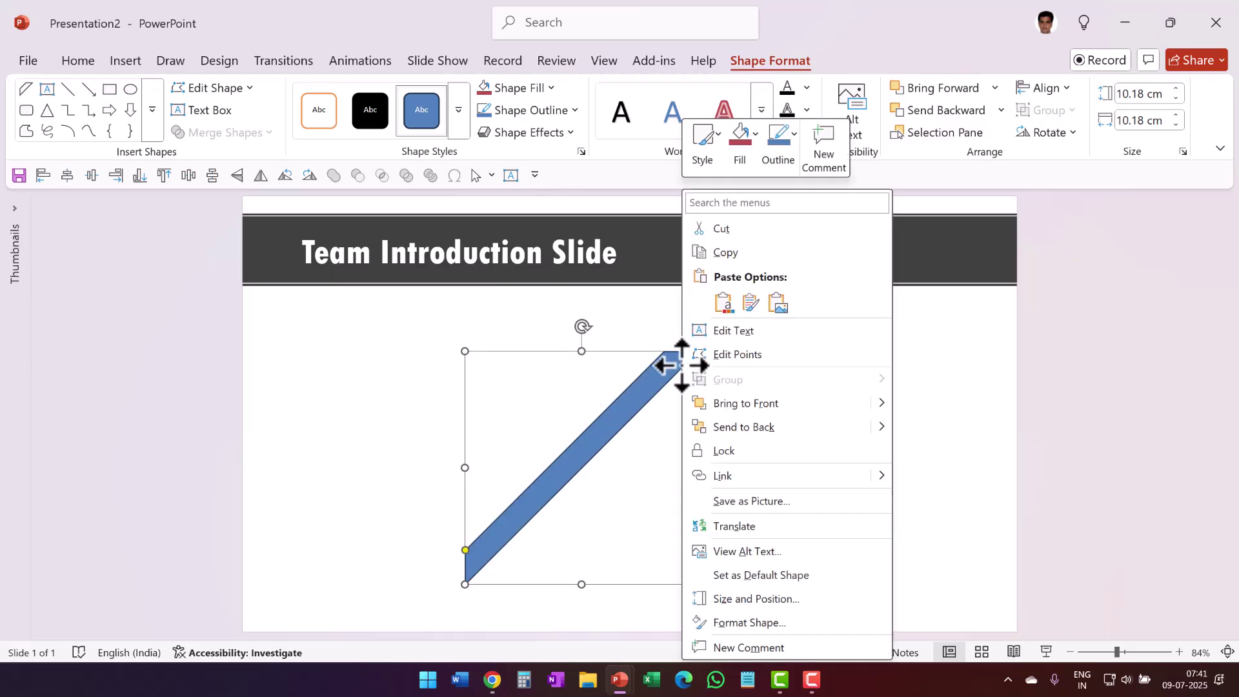
pyautogui.click(770, 607)
pyautogui.click(1173, 389)
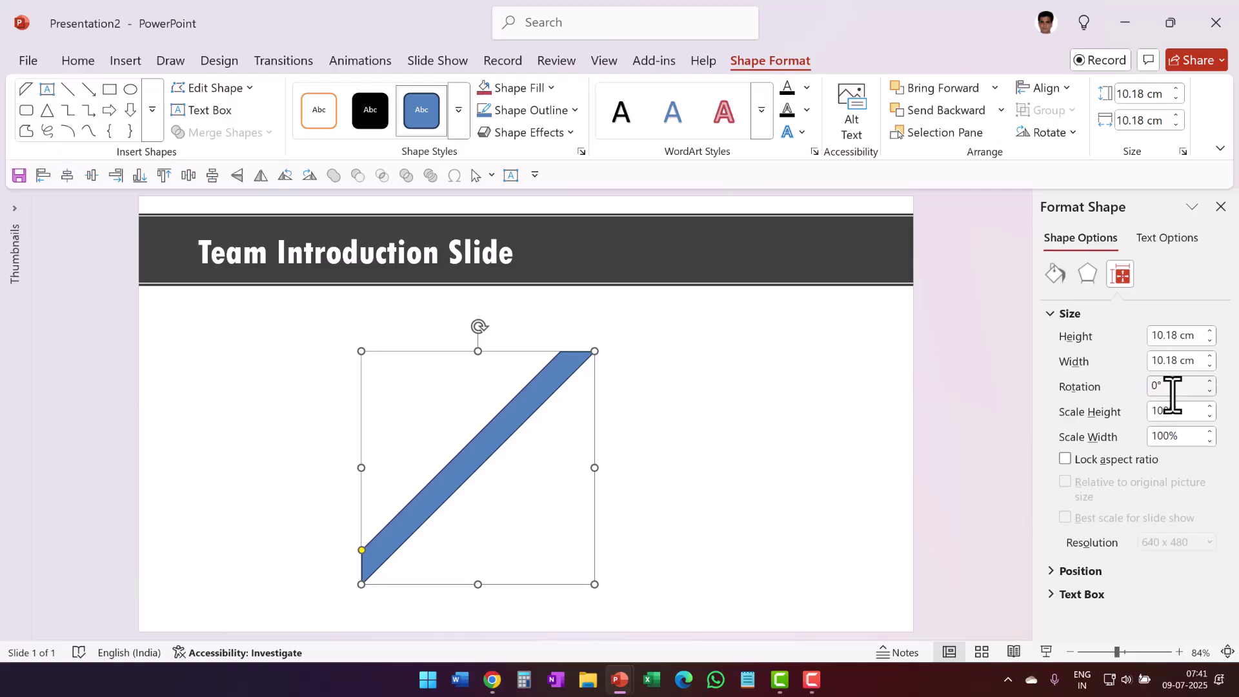
pyautogui.write('45')
pyautogui.press('Return')
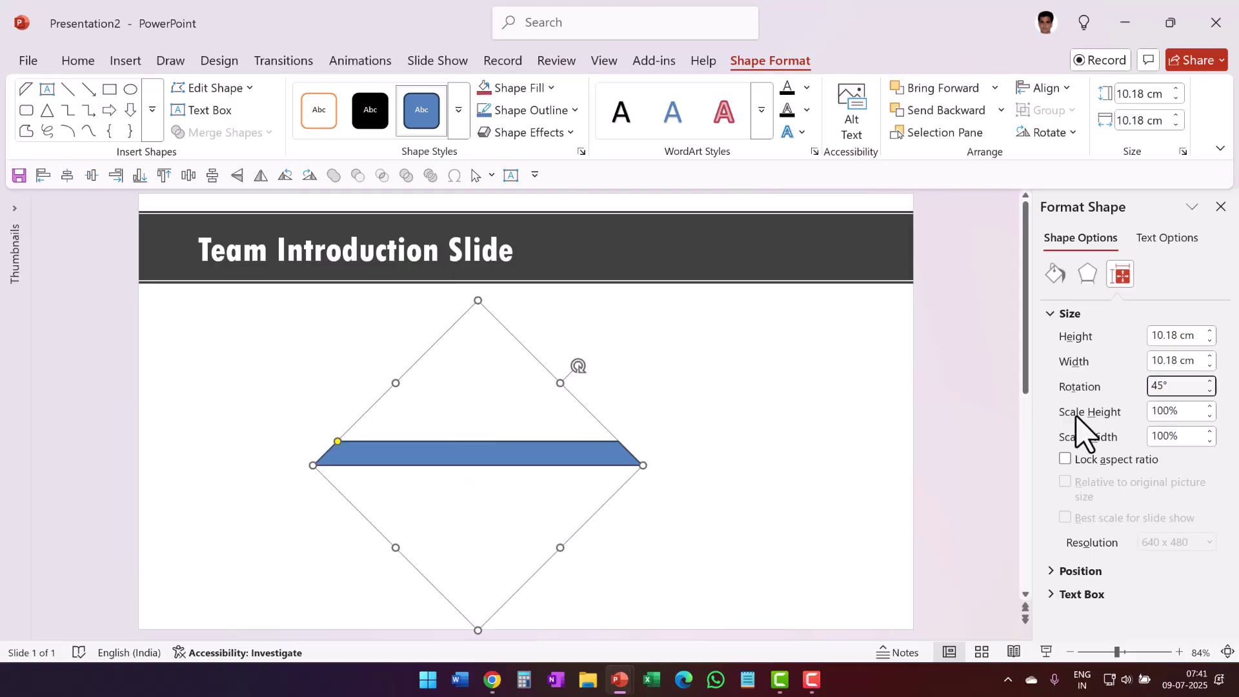
pyautogui.moveTo(644, 465); pyautogui.dragTo(430, 528)
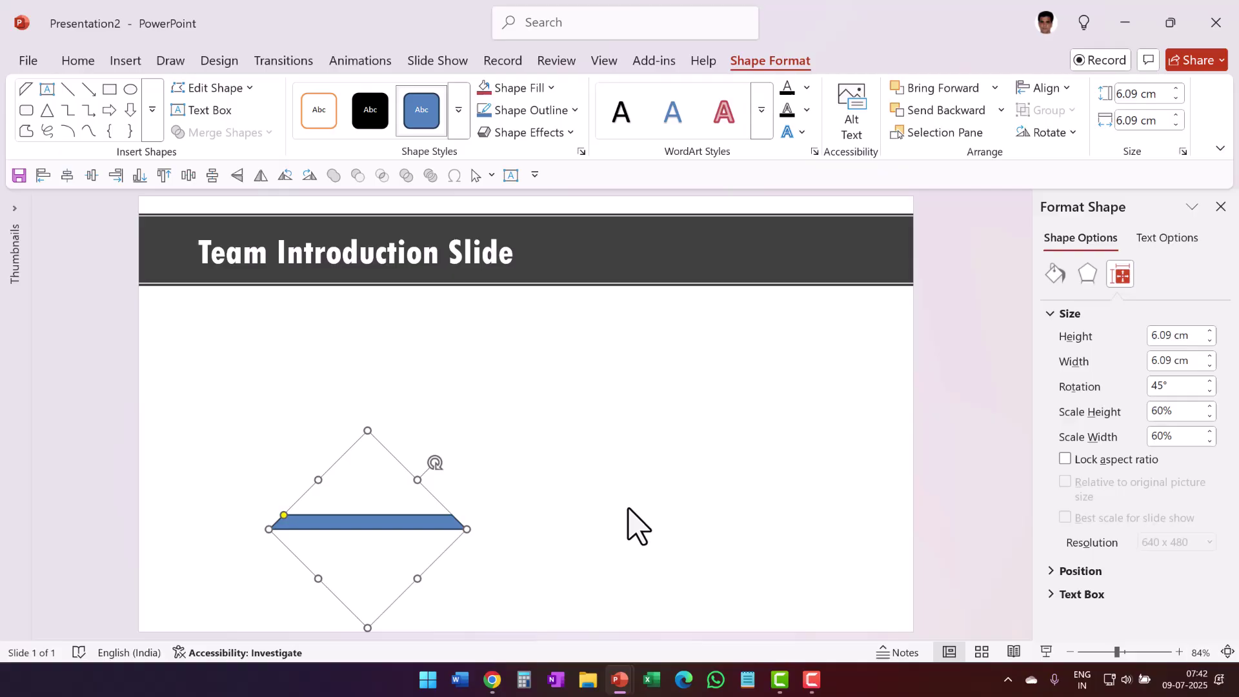
# Duplicate the bar, turn the copy upright, and place it as the frame's right side
pyautogui.hotkey('ctrl', 'd')
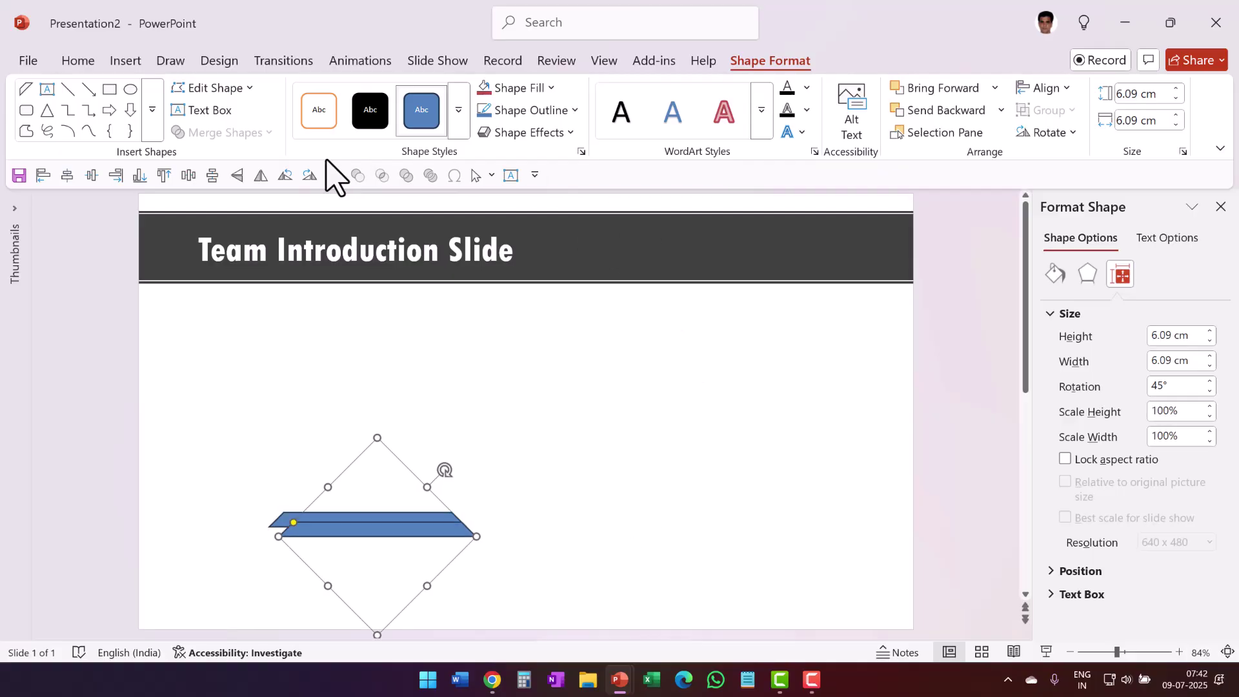
pyautogui.click(288, 176)
pyautogui.moveTo(391, 503); pyautogui.dragTo(465, 397)
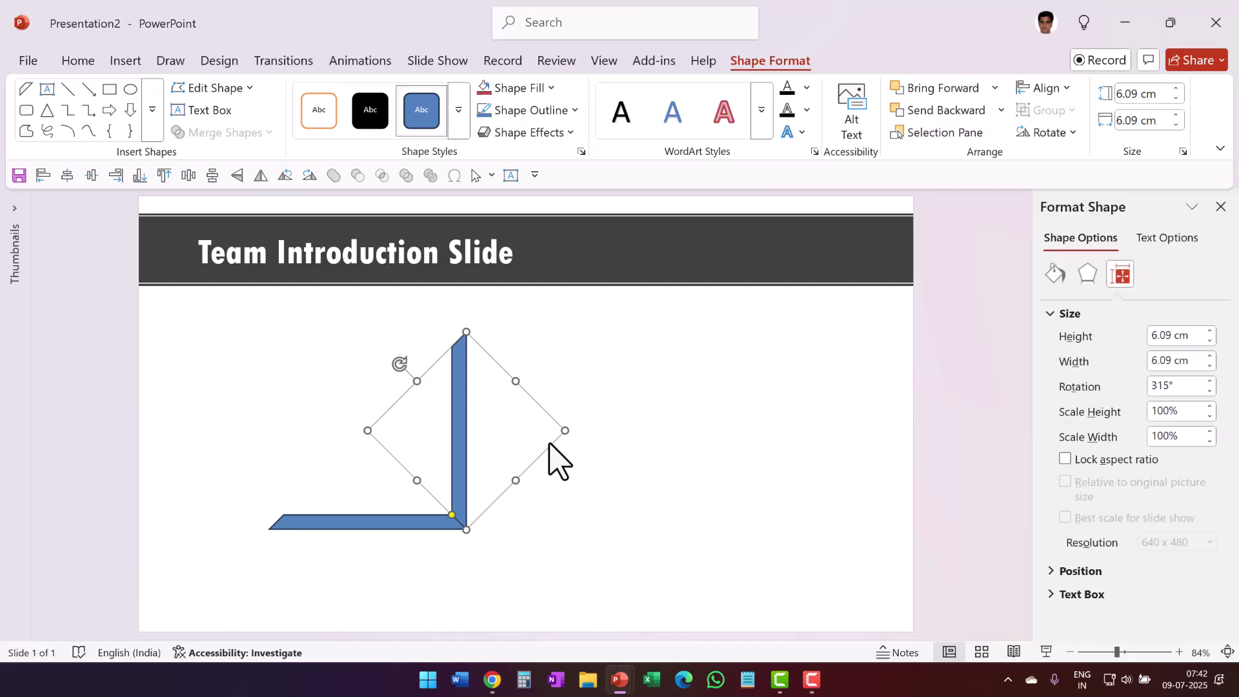
pyautogui.click(532, 508)
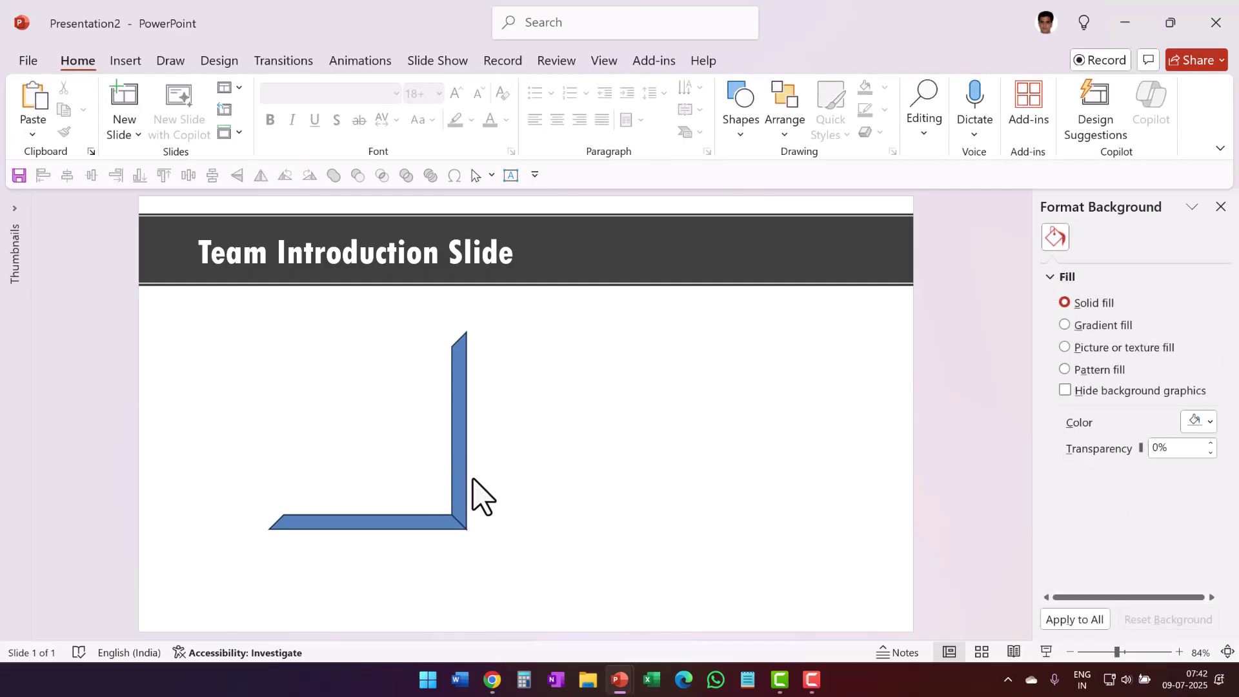
# Duplicate both bars and move the vertical copy over to form the left side
pyautogui.click(459, 457)
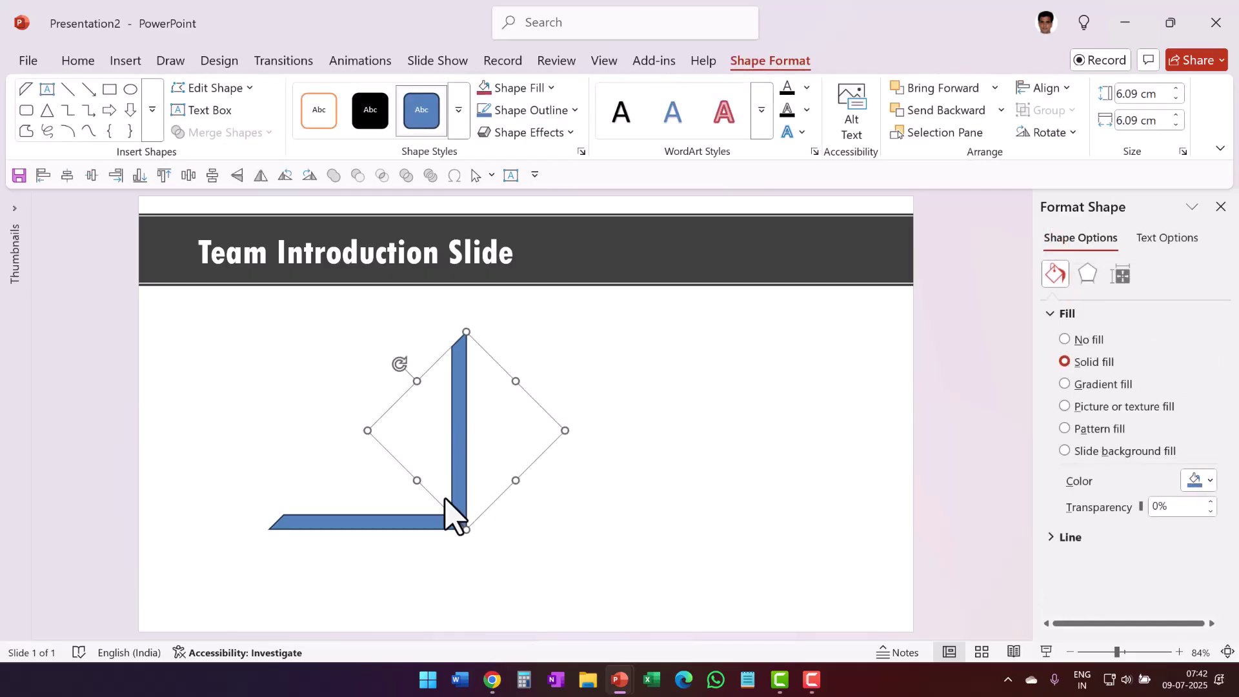
pyautogui.keyDown('shift'); pyautogui.click(394, 521); pyautogui.keyUp('shift')
pyautogui.hotkey('ctrl', 'd')
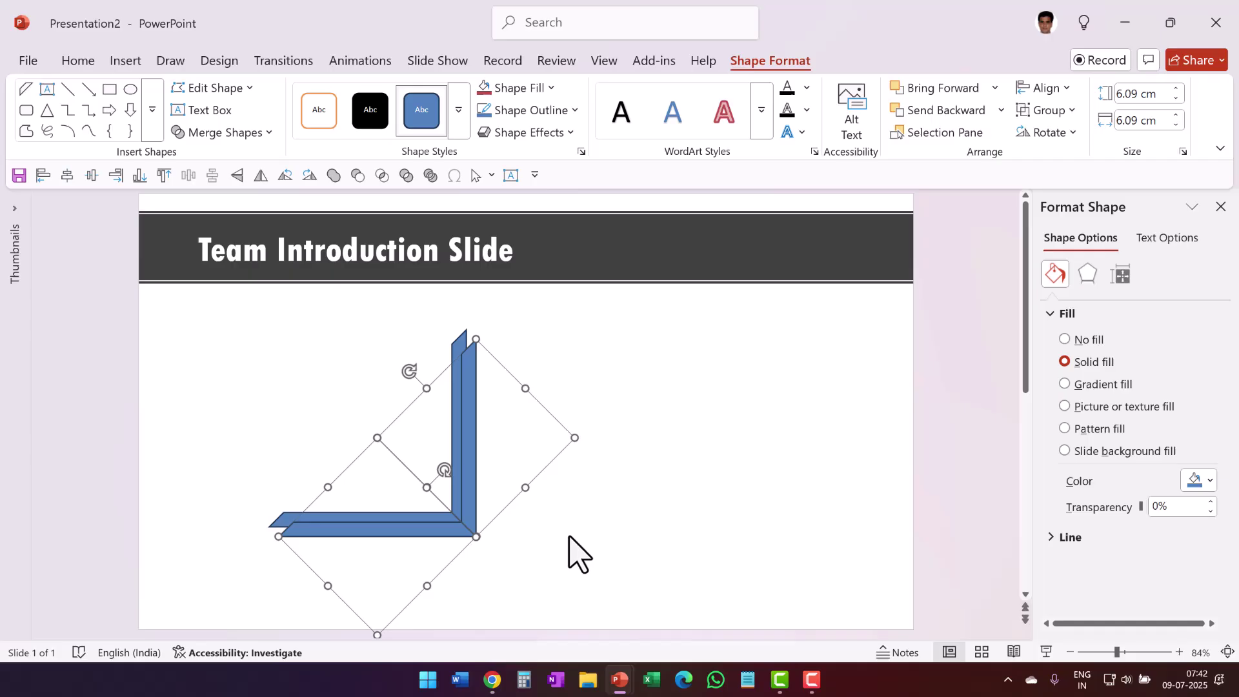
pyautogui.click(575, 526)
pyautogui.click(469, 406)
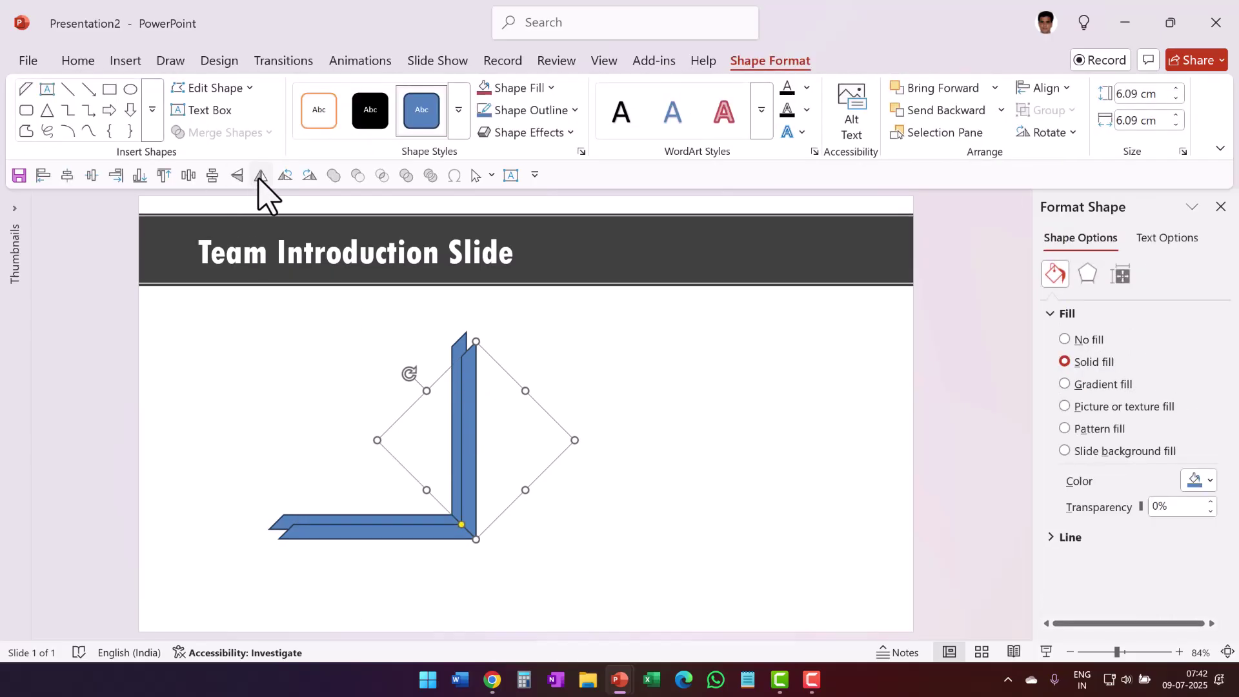
pyautogui.moveTo(468, 431); pyautogui.dragTo(277, 413)
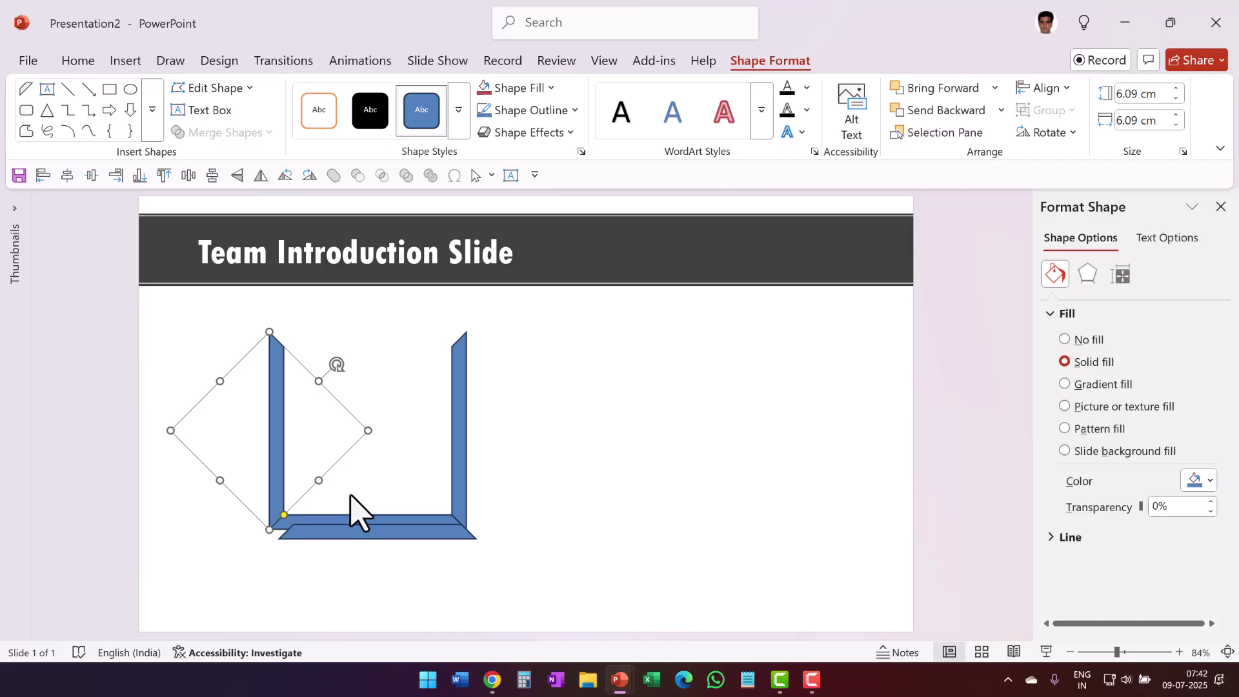
# Copy the bottom bar and move it up as the top edge, closing the square
pyautogui.click(360, 536)
pyautogui.hotkey('ctrl', 'd')
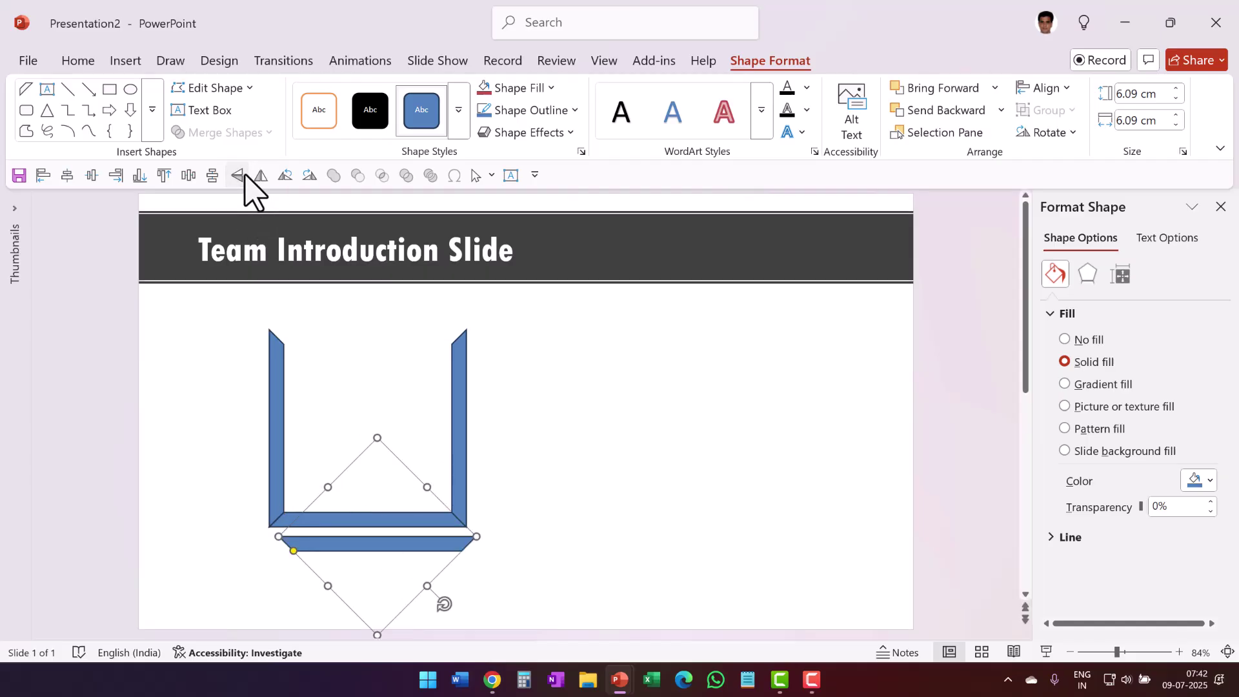
pyautogui.moveTo(382, 581); pyautogui.dragTo(374, 340)
pyautogui.click(615, 449)
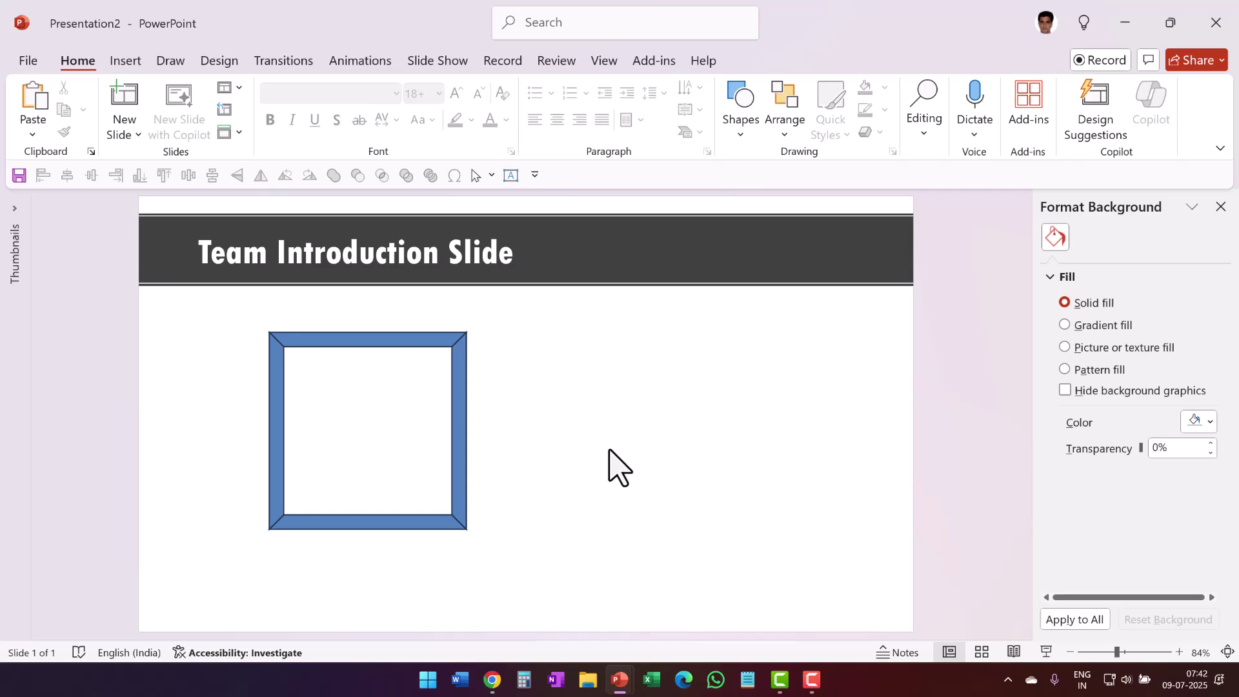
# Remove the dark outlines from the frame's bars
pyautogui.scroll(6, 617, 468)
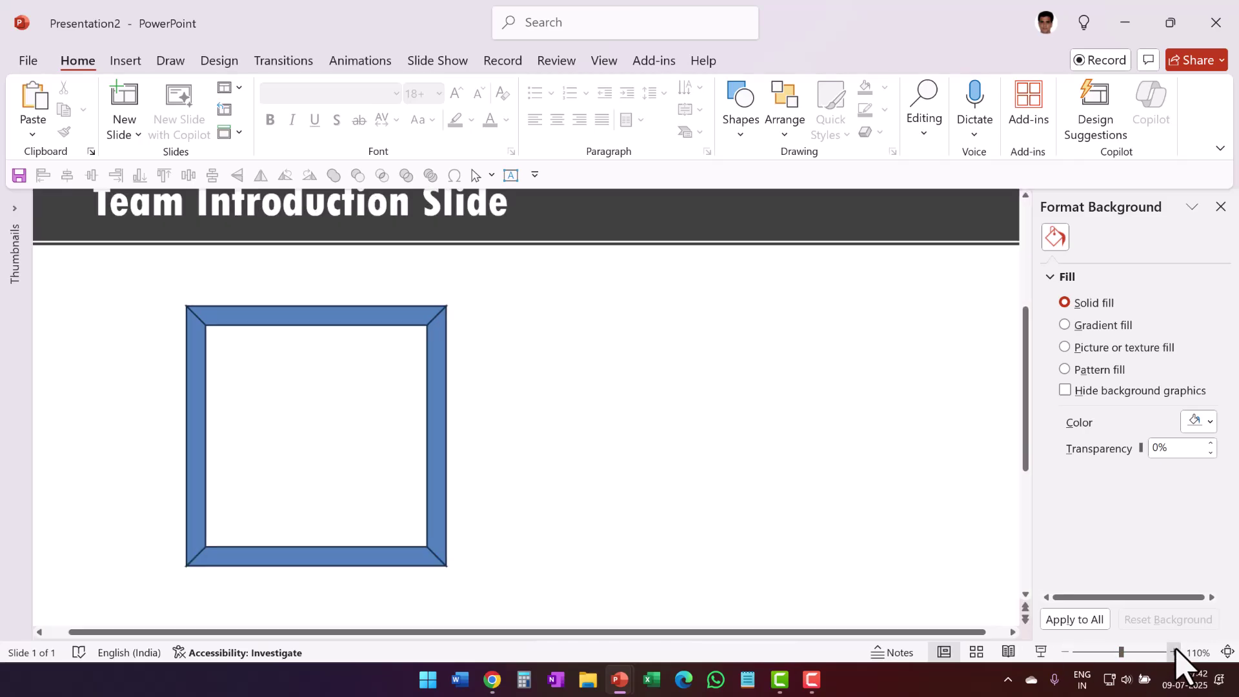
pyautogui.click(339, 289)
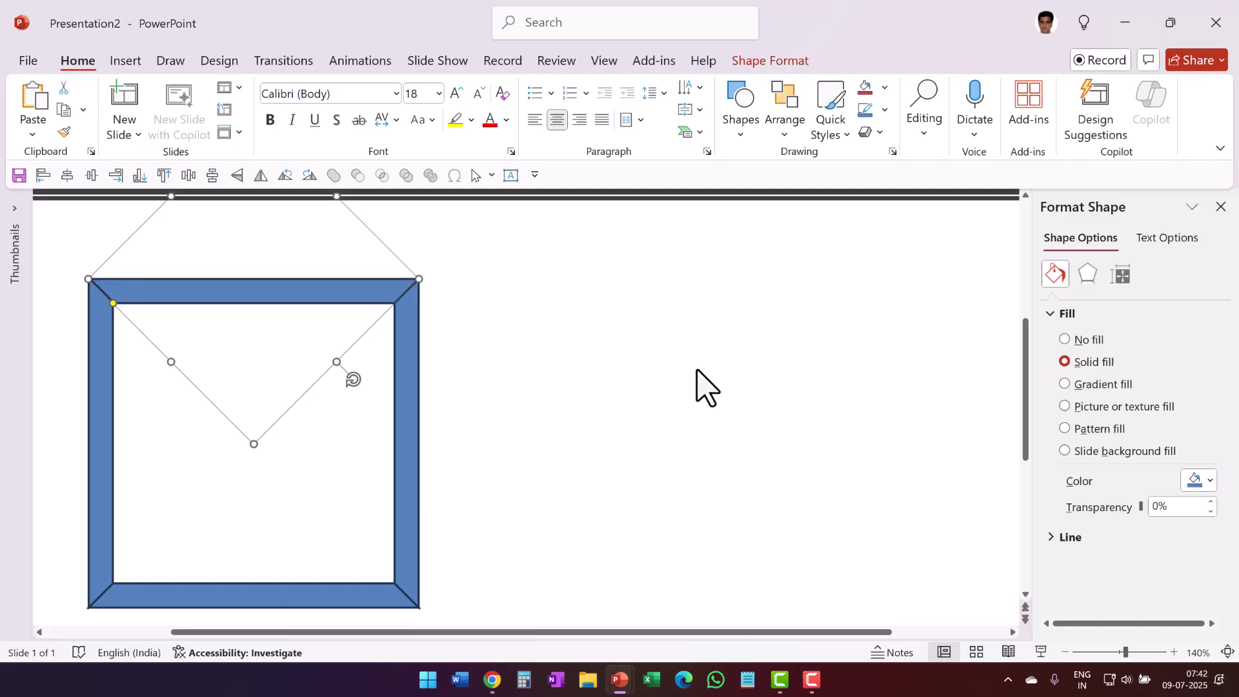
pyautogui.click(723, 382)
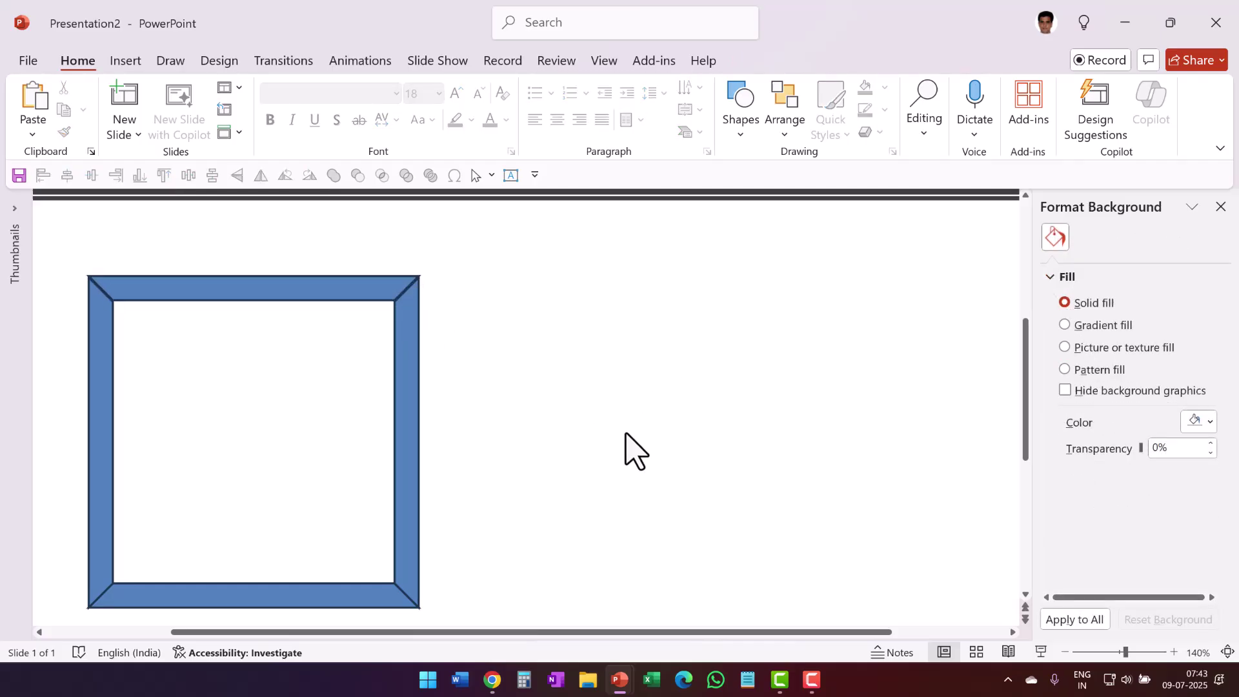
pyautogui.click(335, 593)
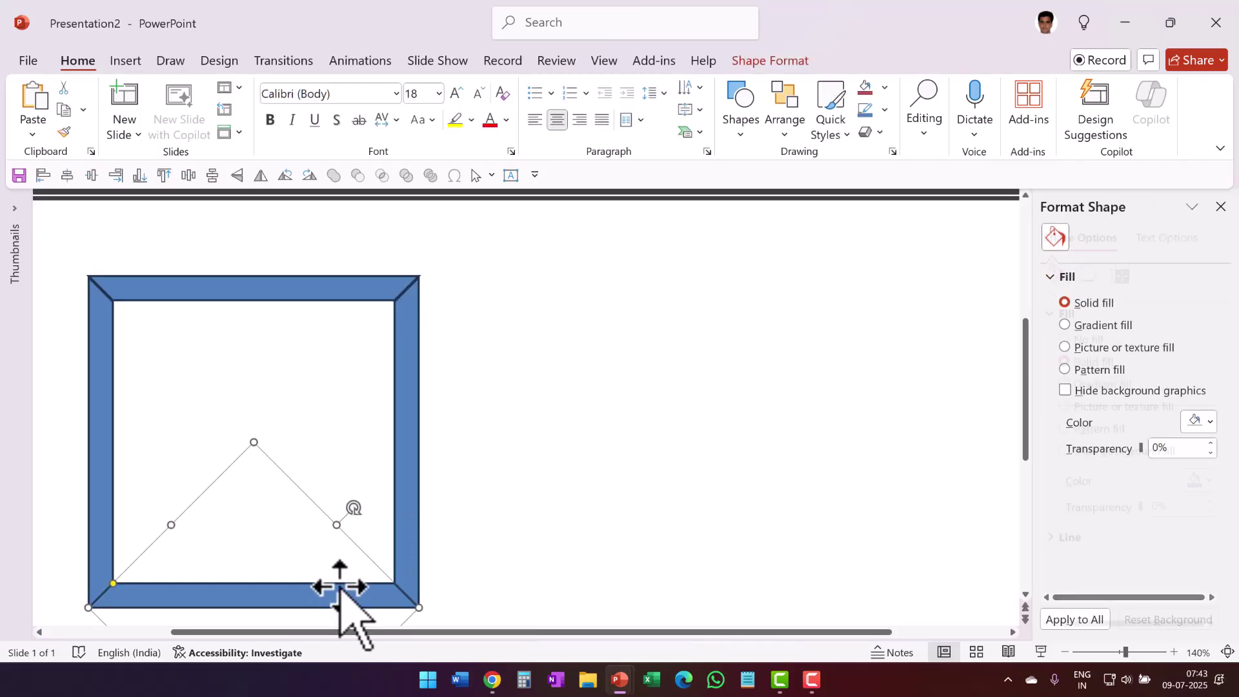
pyautogui.keyDown('shift'); pyautogui.click(322, 300); pyautogui.keyUp('shift')
pyautogui.keyDown('shift'); pyautogui.click(110, 346); pyautogui.keyUp('shift')
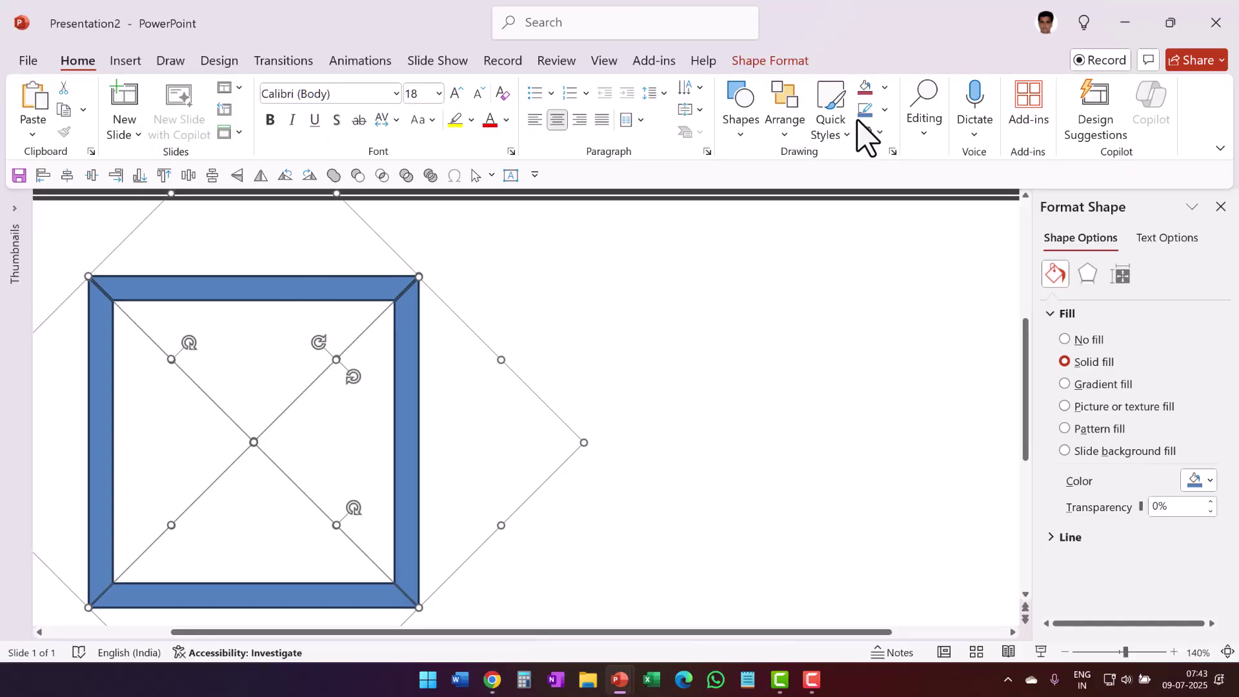
pyautogui.click(884, 111)
pyautogui.click(932, 415)
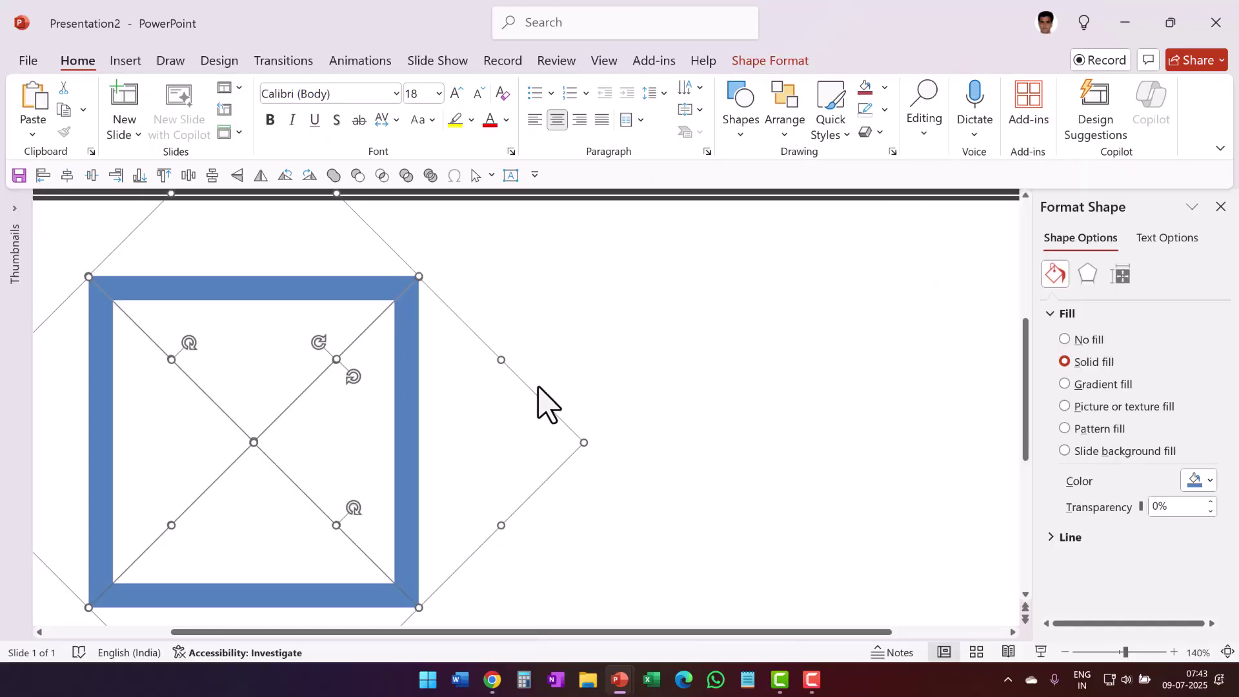
pyautogui.click(623, 373)
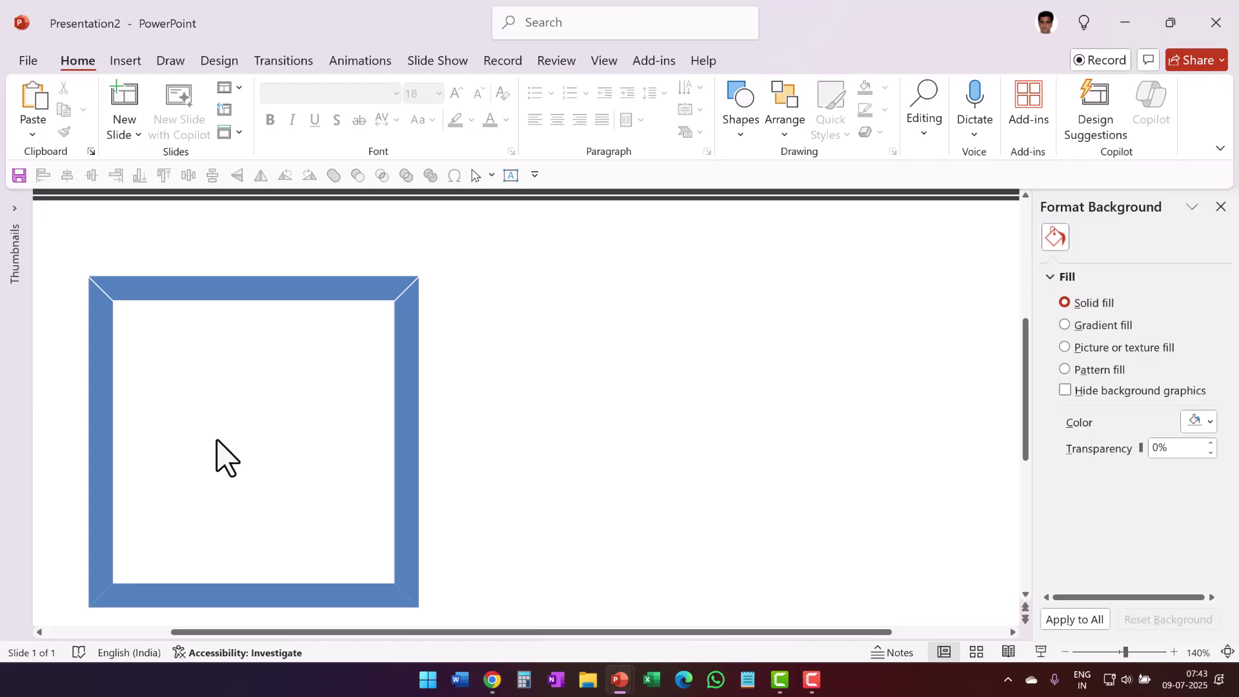
# Nudge the top bar down slightly and fit the whole slide in the window
pyautogui.click(213, 294)
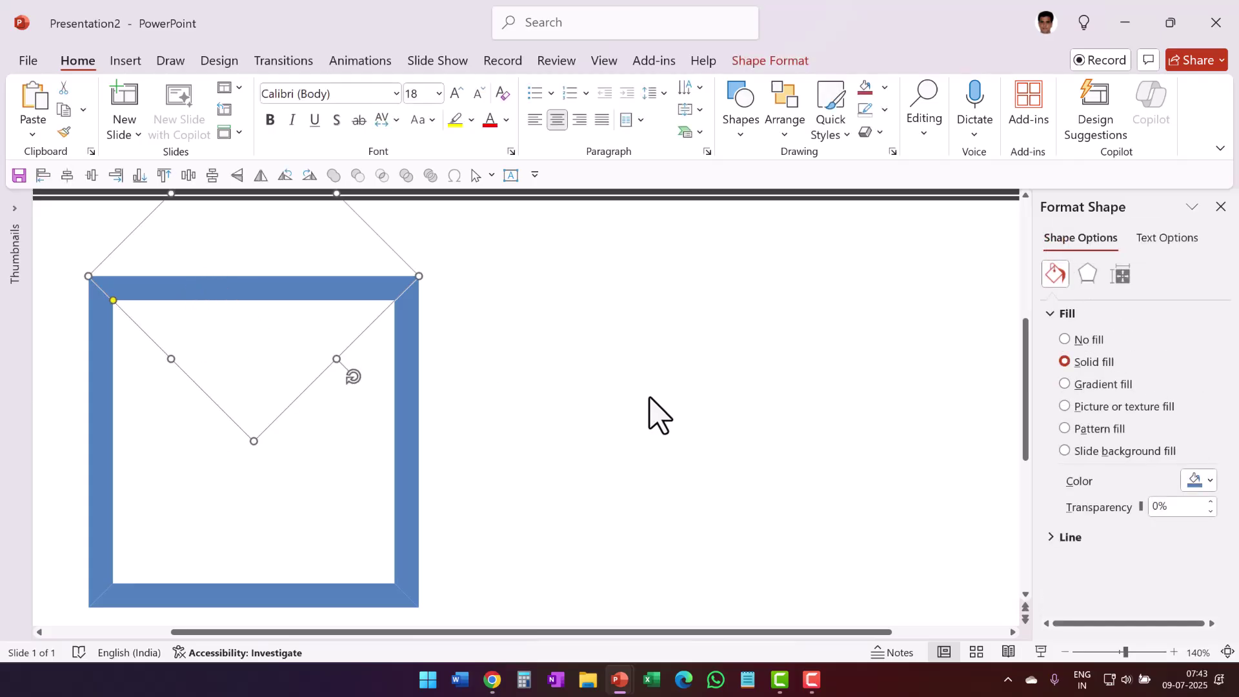
pyautogui.hotkey('ctrl', 'Down')
pyautogui.hotkey('ctrl', 'Down')
pyautogui.click(739, 425)
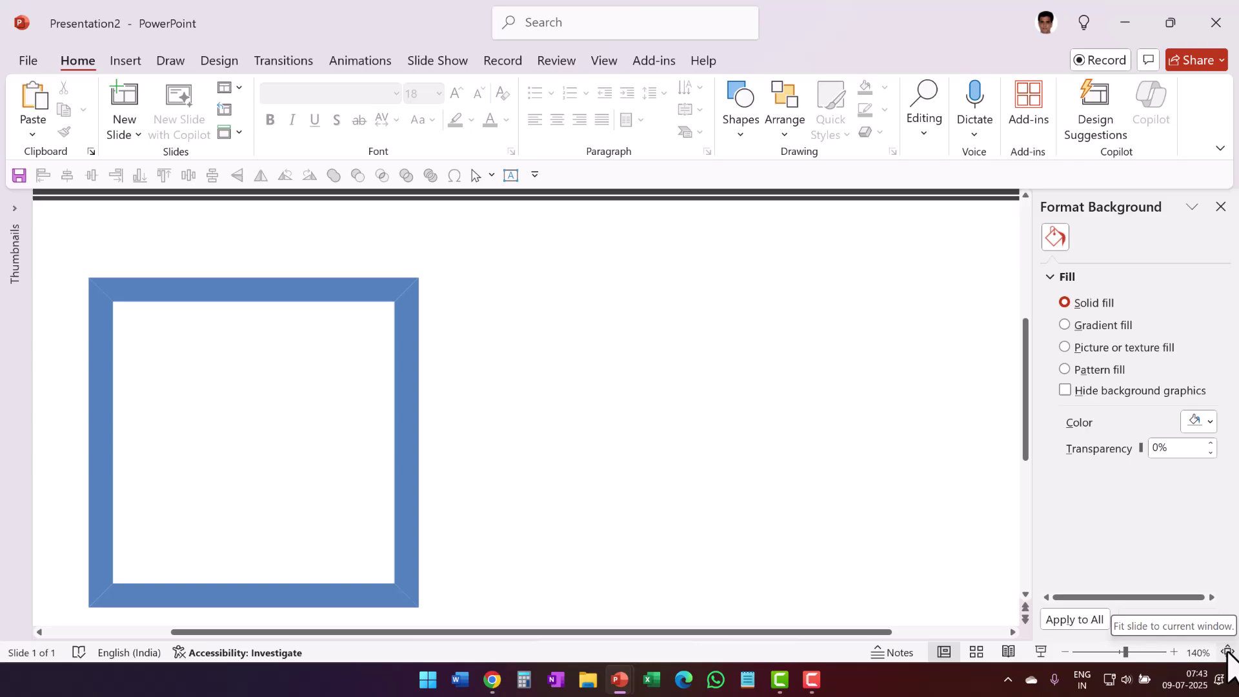
pyautogui.click(1228, 652)
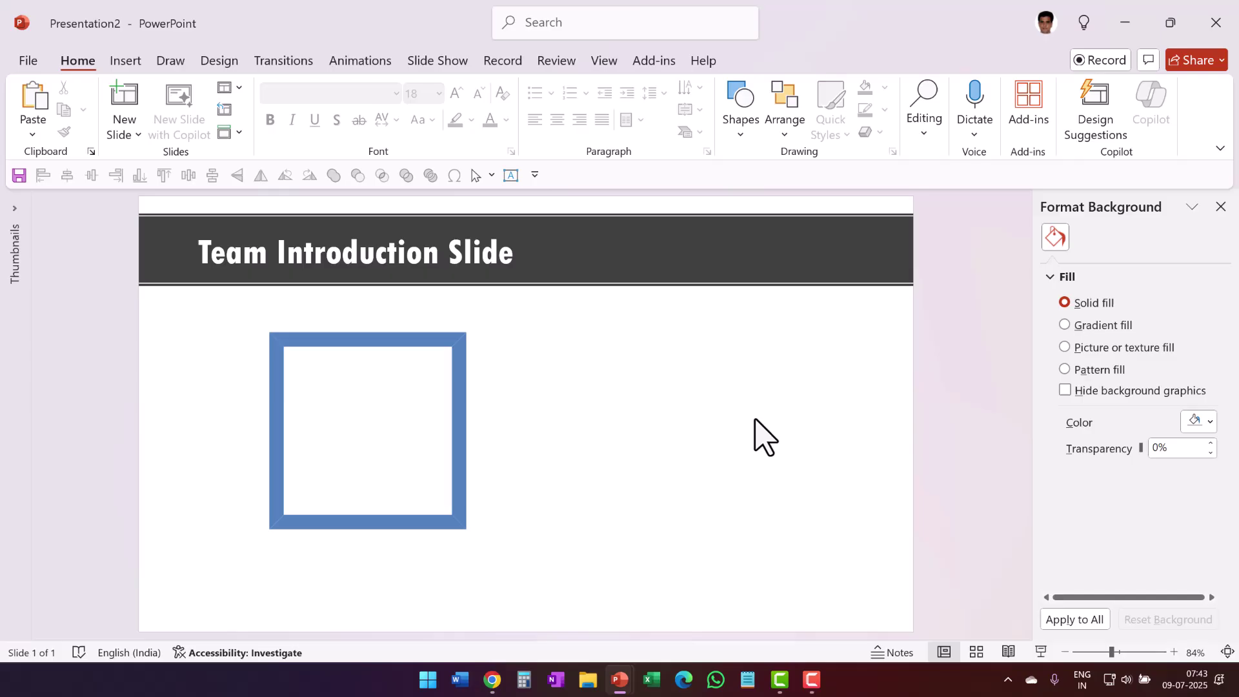
# Insert a businesswoman portrait from Stock Images found by searching 'Business woman'
pyautogui.click(125, 60)
pyautogui.click(204, 110)
pyautogui.click(255, 203)
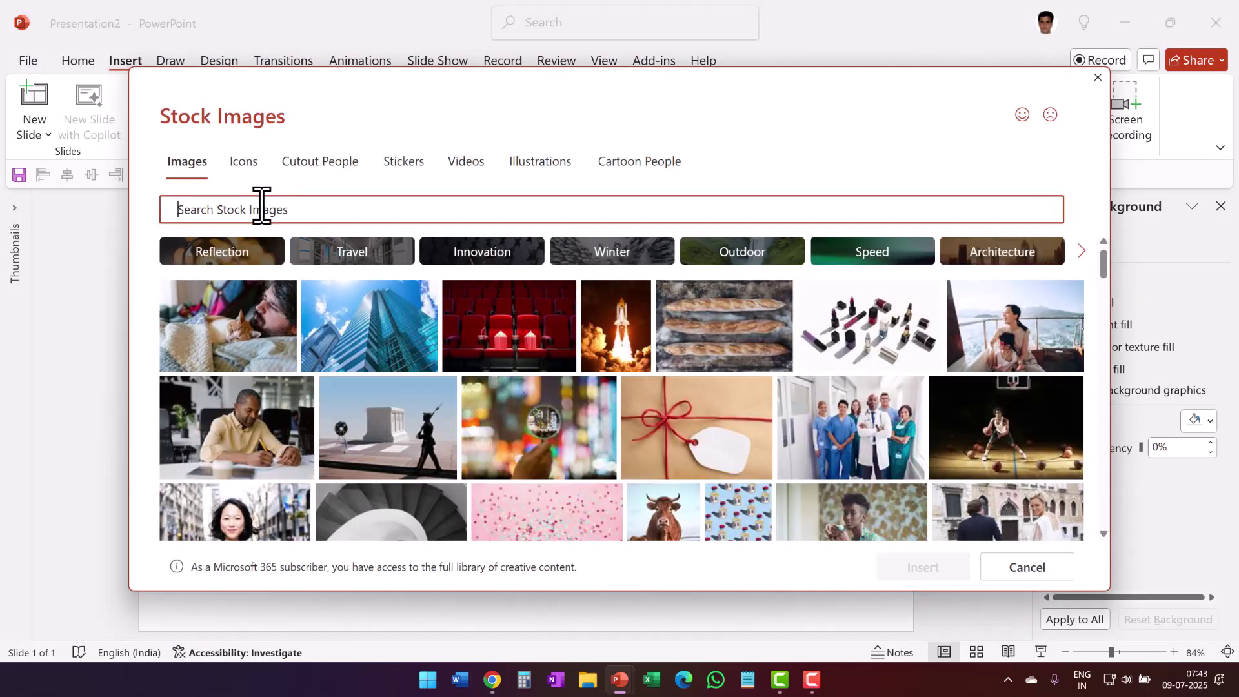
pyautogui.write('Business woman')
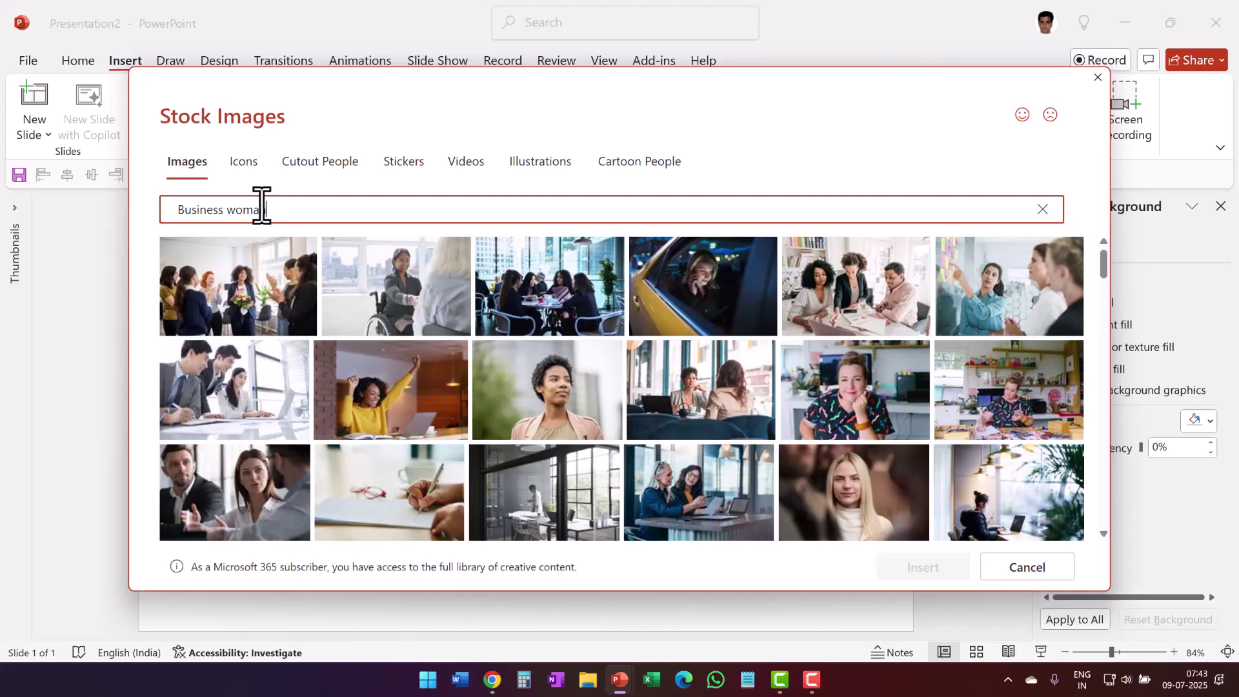
pyautogui.click(557, 408)
pyautogui.click(894, 574)
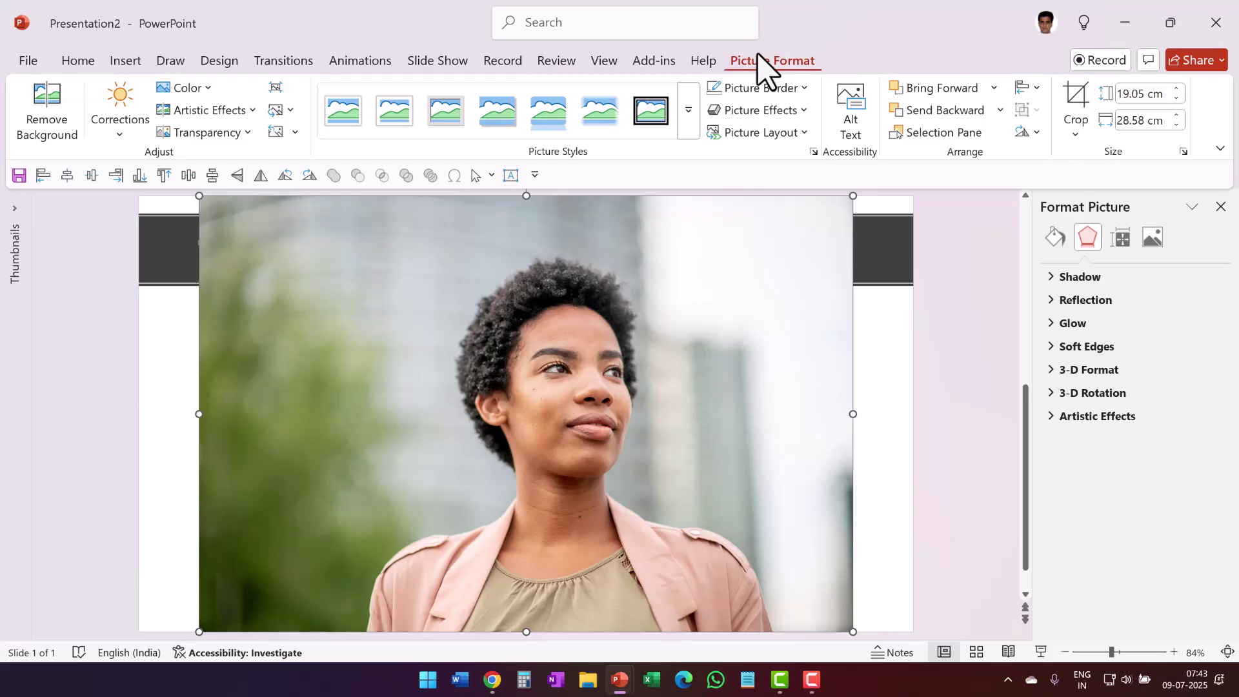
# Crop the portrait to a 1:1 square of 12.32 cm with the face centred
pyautogui.click(1076, 129)
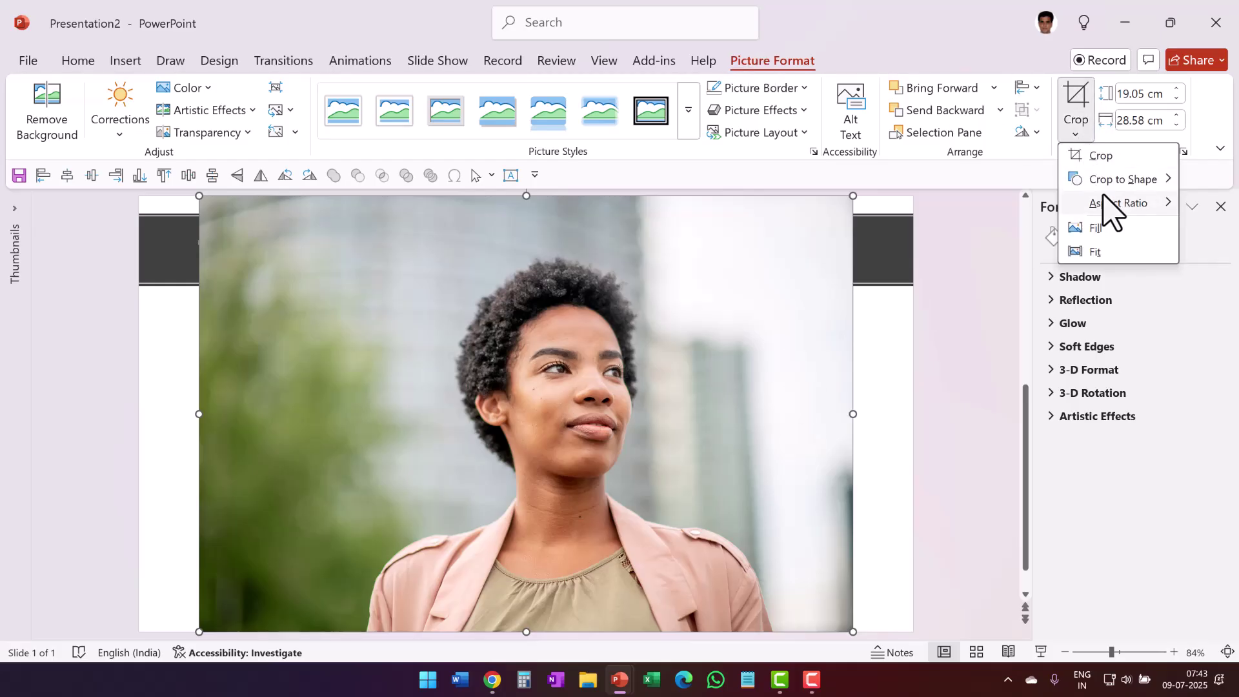
pyautogui.moveTo(1120, 205)
pyautogui.click(1017, 230)
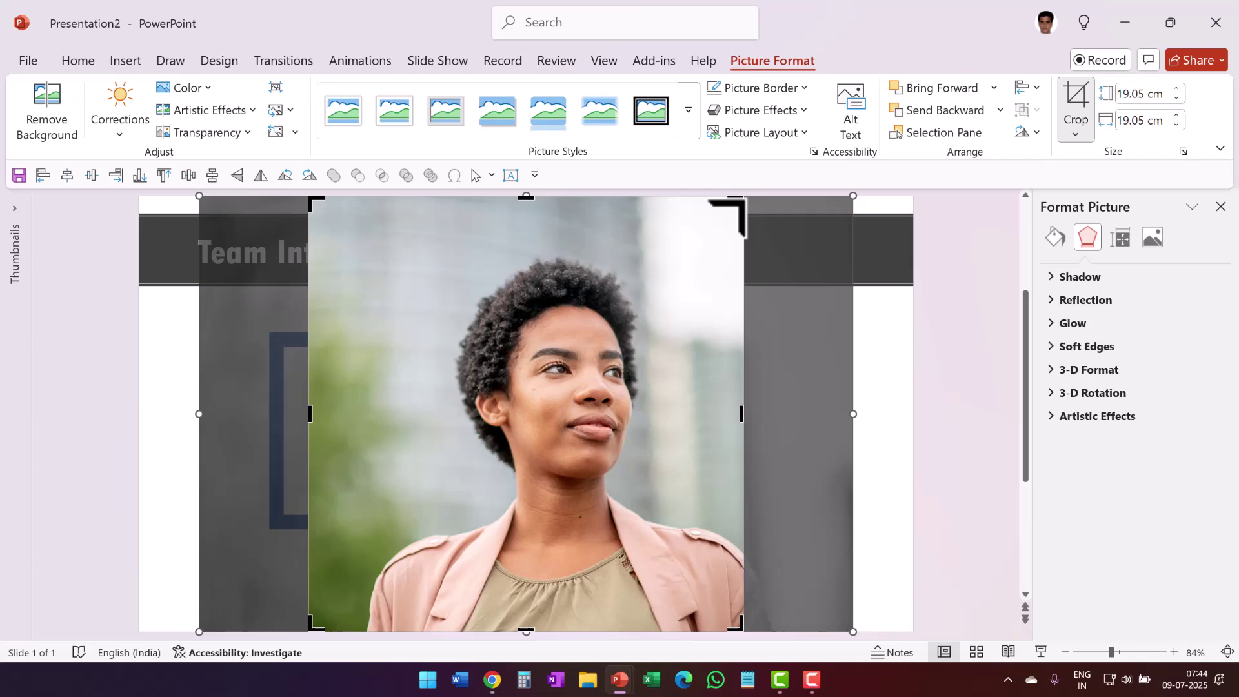
pyautogui.moveTo(728, 217); pyautogui.dragTo(588, 350)
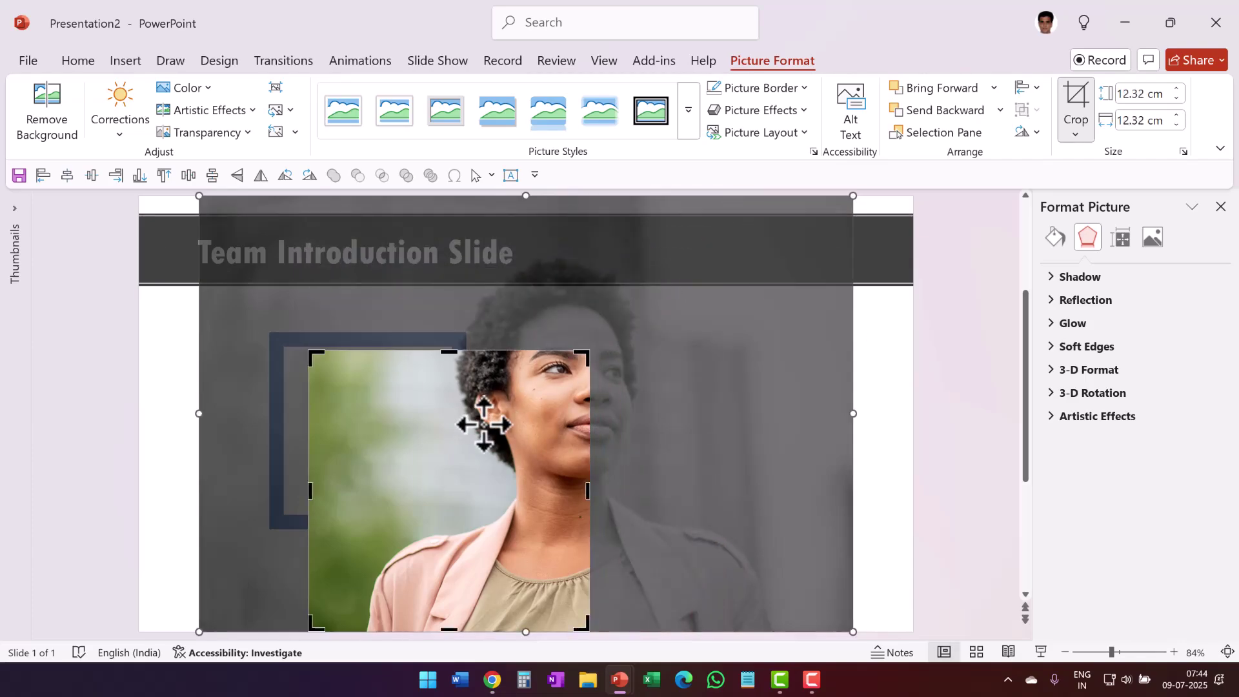
pyautogui.moveTo(465, 442); pyautogui.dragTo(338, 551)
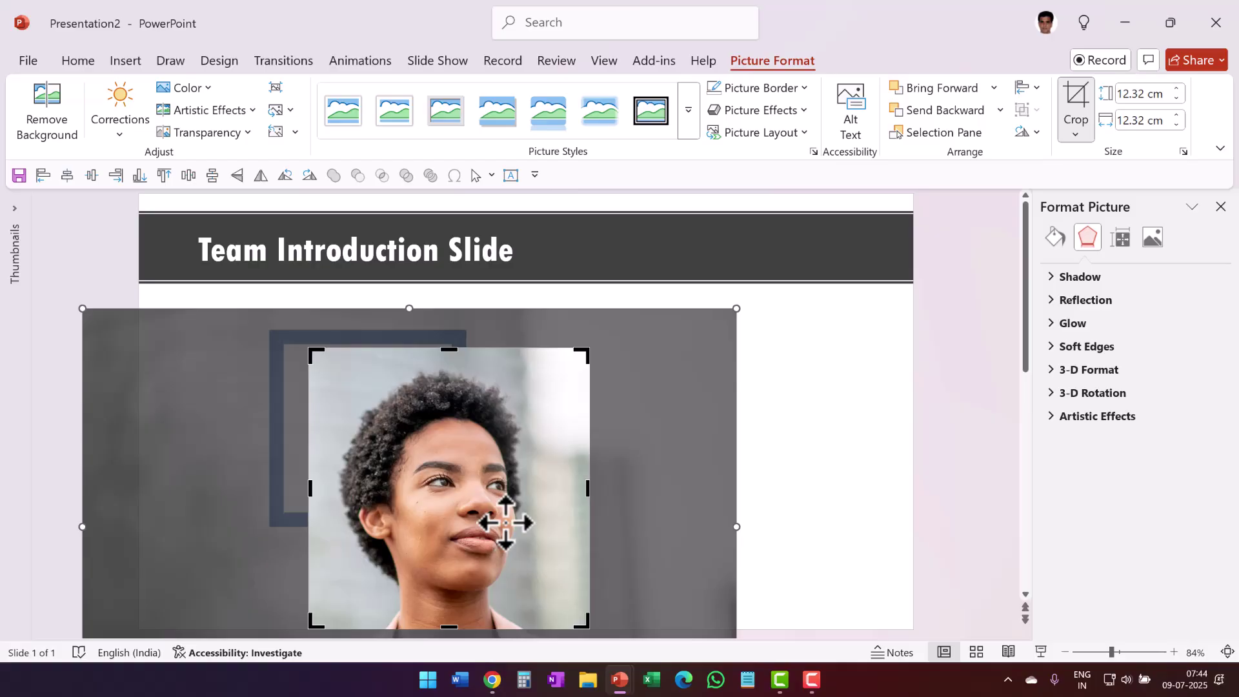
pyautogui.click(796, 437)
# Resize the cropped photo to about 7.22 cm and fit it inside the blue frame
pyautogui.moveTo(480, 474); pyautogui.dragTo(698, 347)
pyautogui.moveTo(808, 510); pyautogui.dragTo(678, 362)
pyautogui.moveTo(632, 306); pyautogui.dragTo(390, 434)
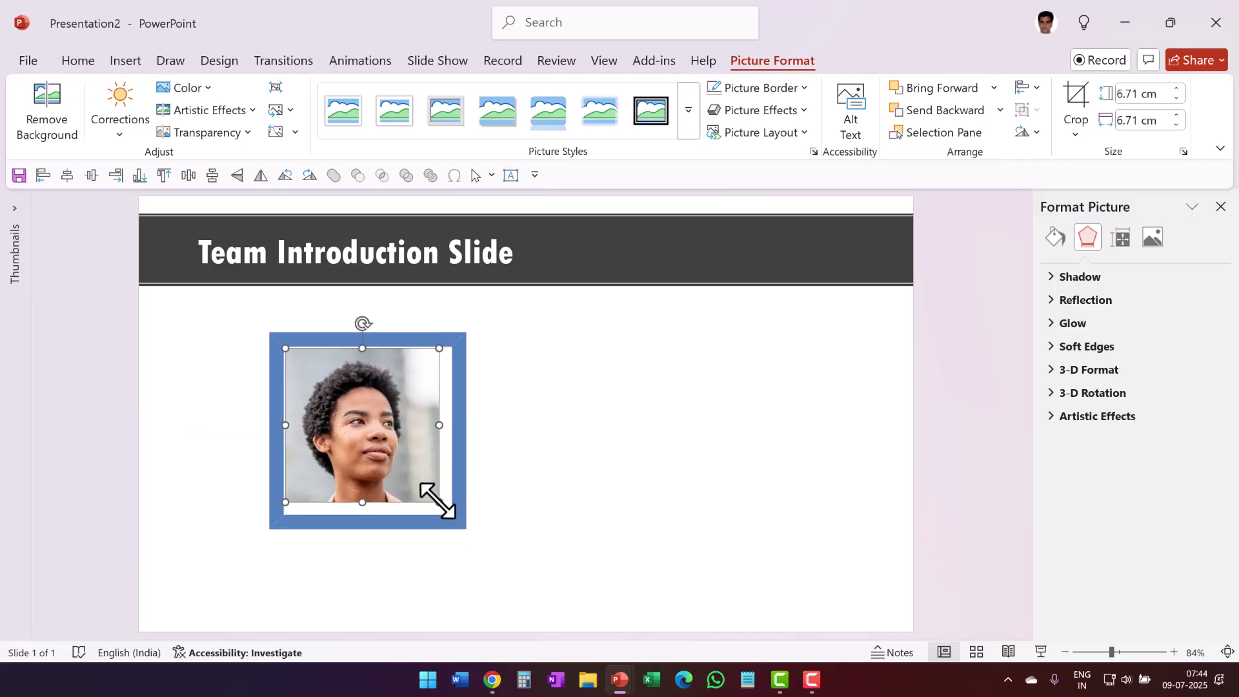
pyautogui.moveTo(439, 502); pyautogui.dragTo(446, 510)
pyautogui.click(517, 514)
pyautogui.click(434, 498)
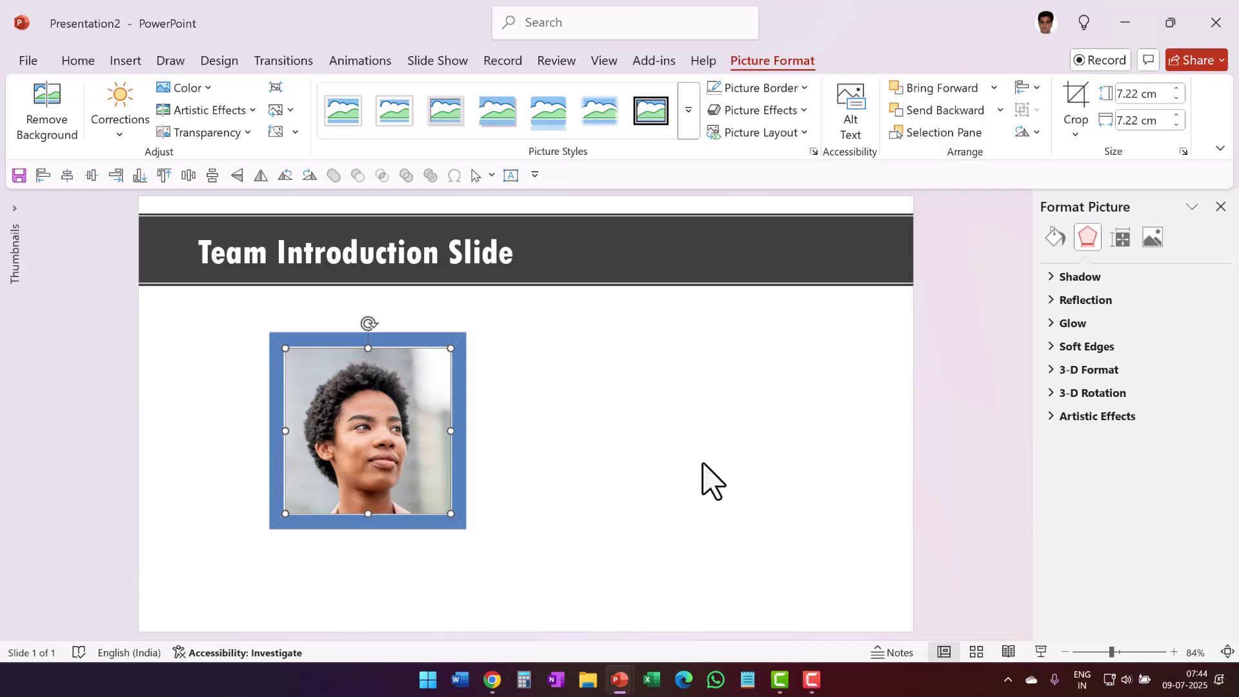
pyautogui.click(678, 502)
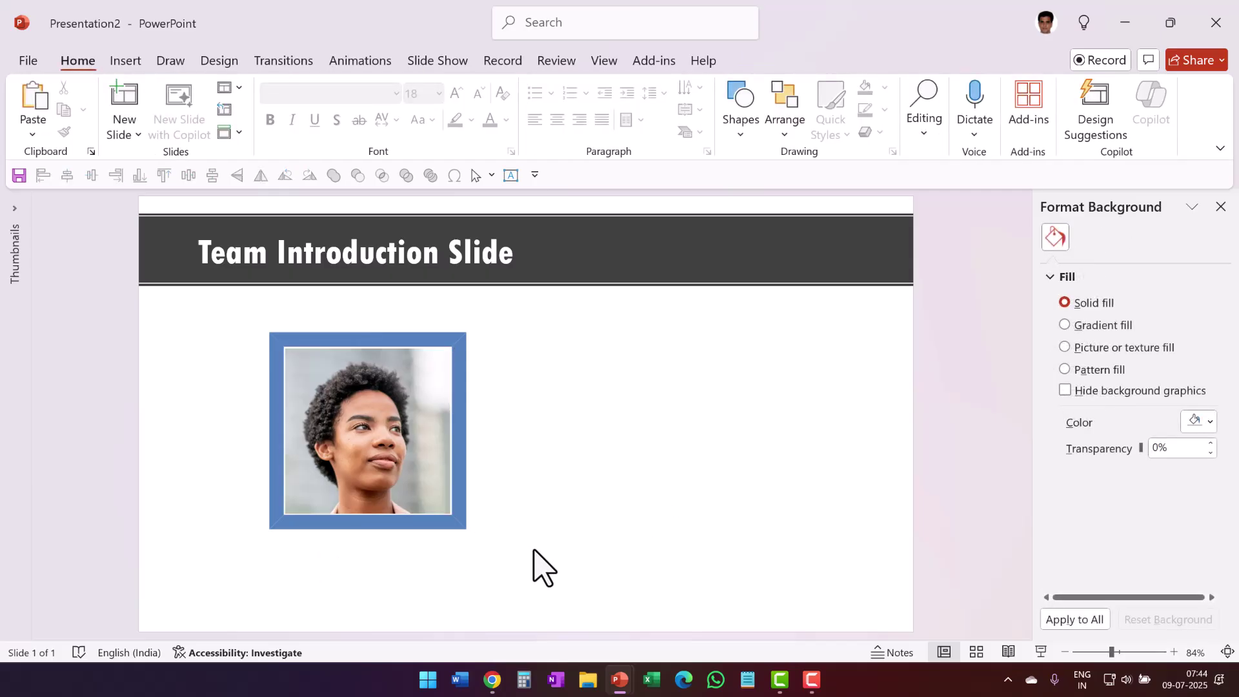
# Paste the 'Name of the Staff' caption under the photo and shift the framed photo up-left
pyautogui.hotkey('ctrl', 'v')
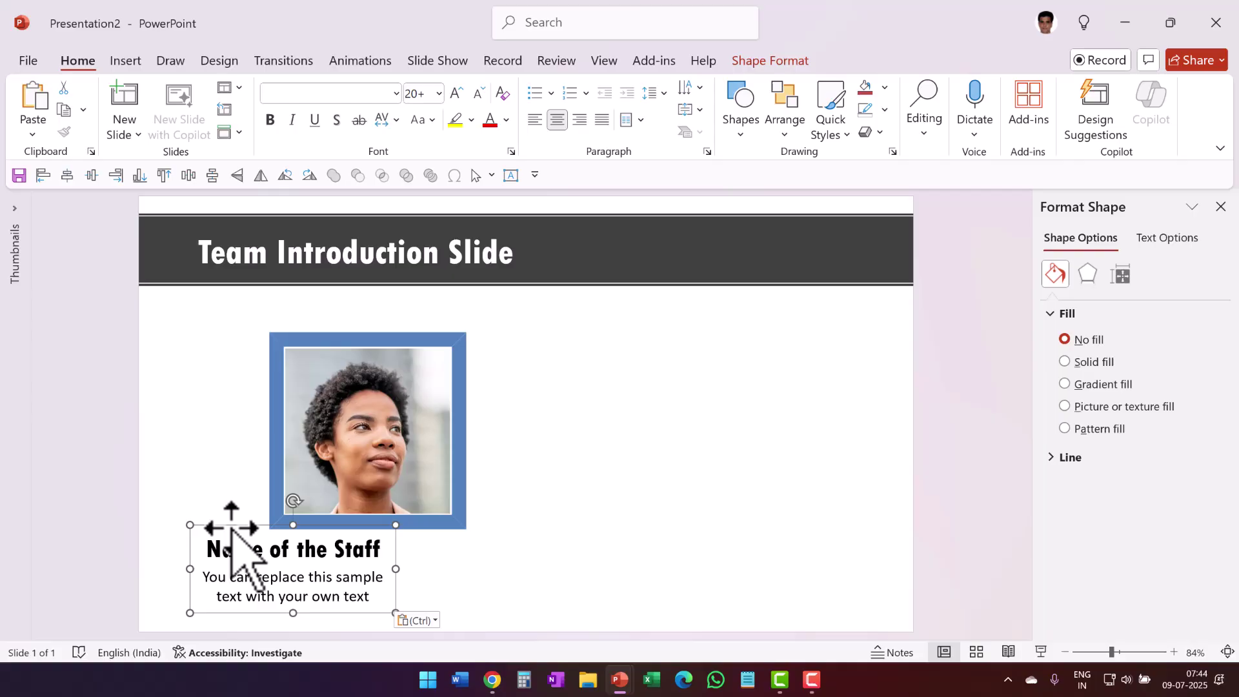
pyautogui.moveTo(230, 520); pyautogui.dragTo(300, 526)
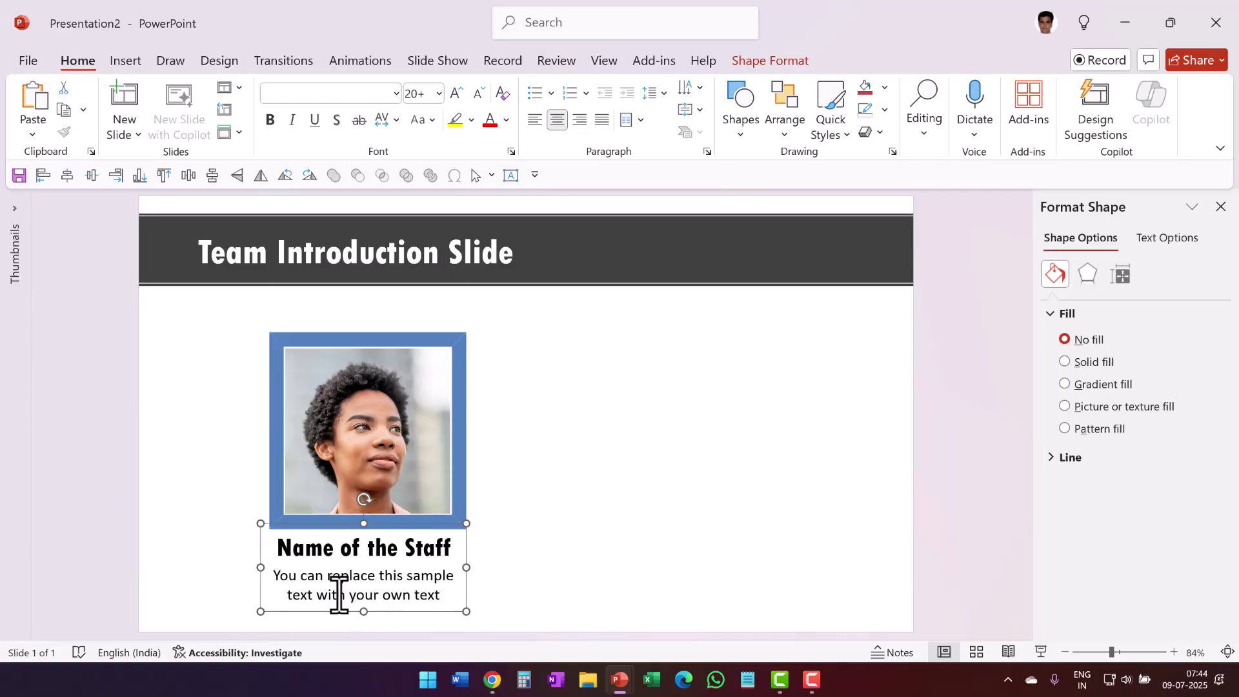
pyautogui.click(409, 581)
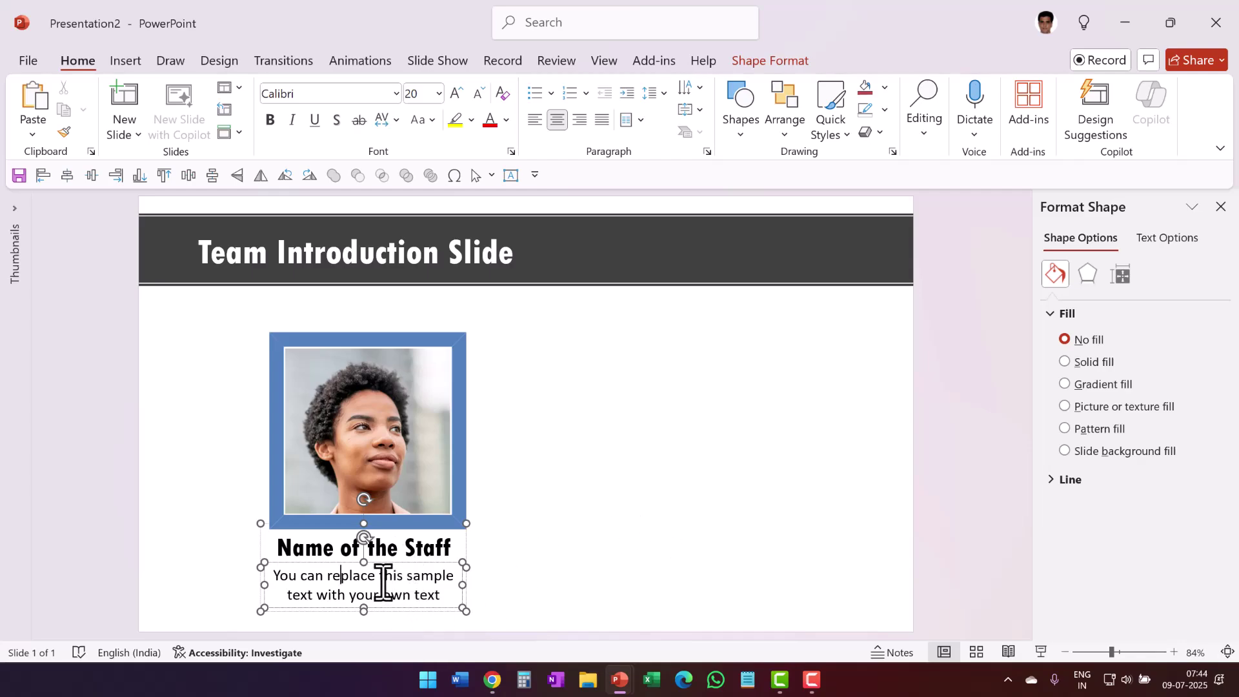
pyautogui.click(641, 542)
pyautogui.moveTo(457, 439); pyautogui.dragTo(384, 409)
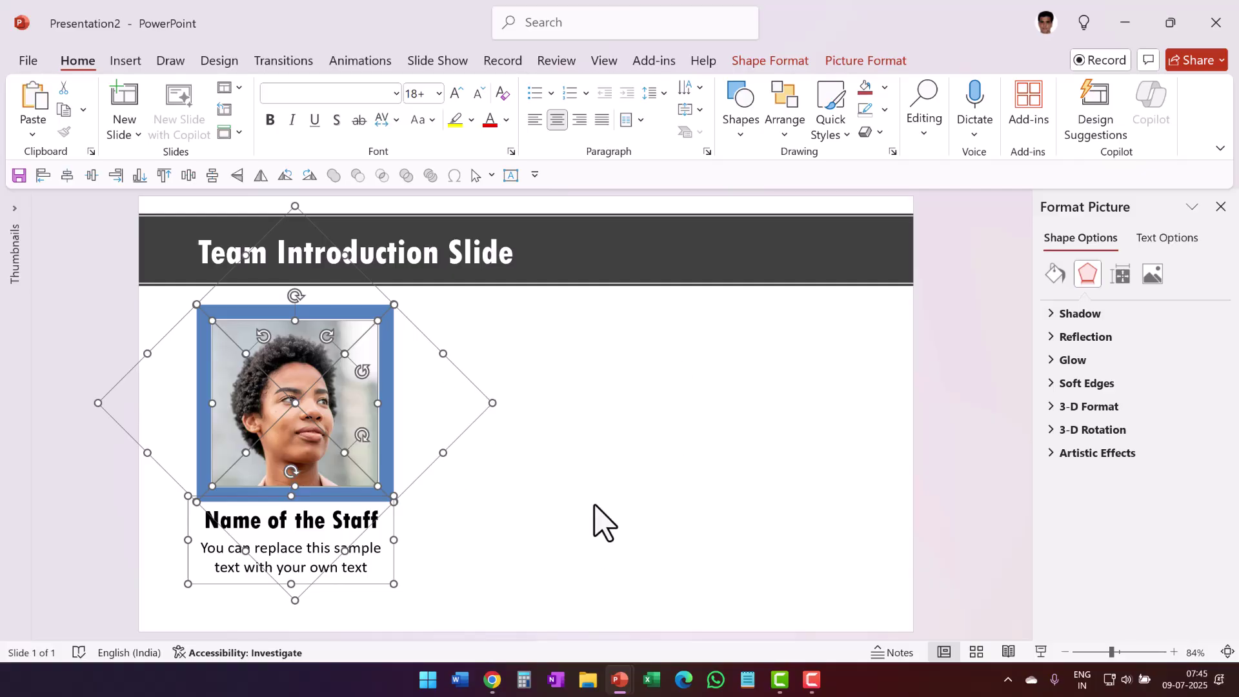
pyautogui.click(559, 507)
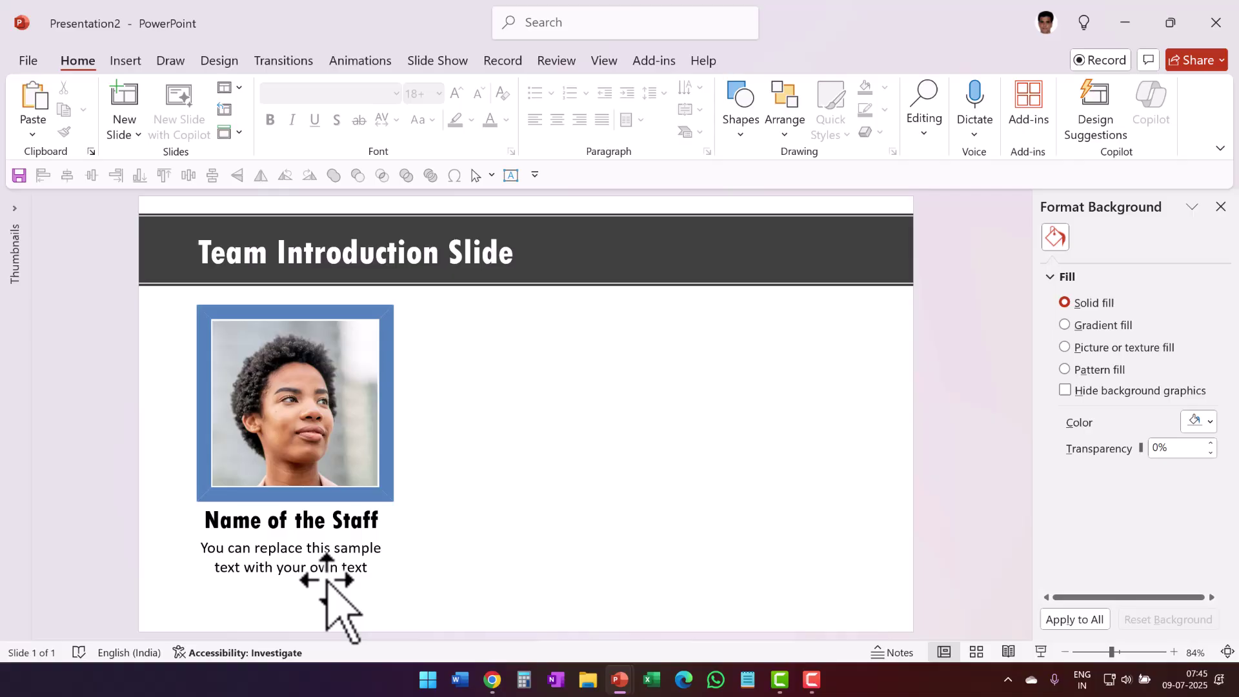
# Nudge the caption down, then eyedrop the photo's skin tone to fill the frame peach
pyautogui.moveTo(326, 579); pyautogui.dragTo(327, 584)
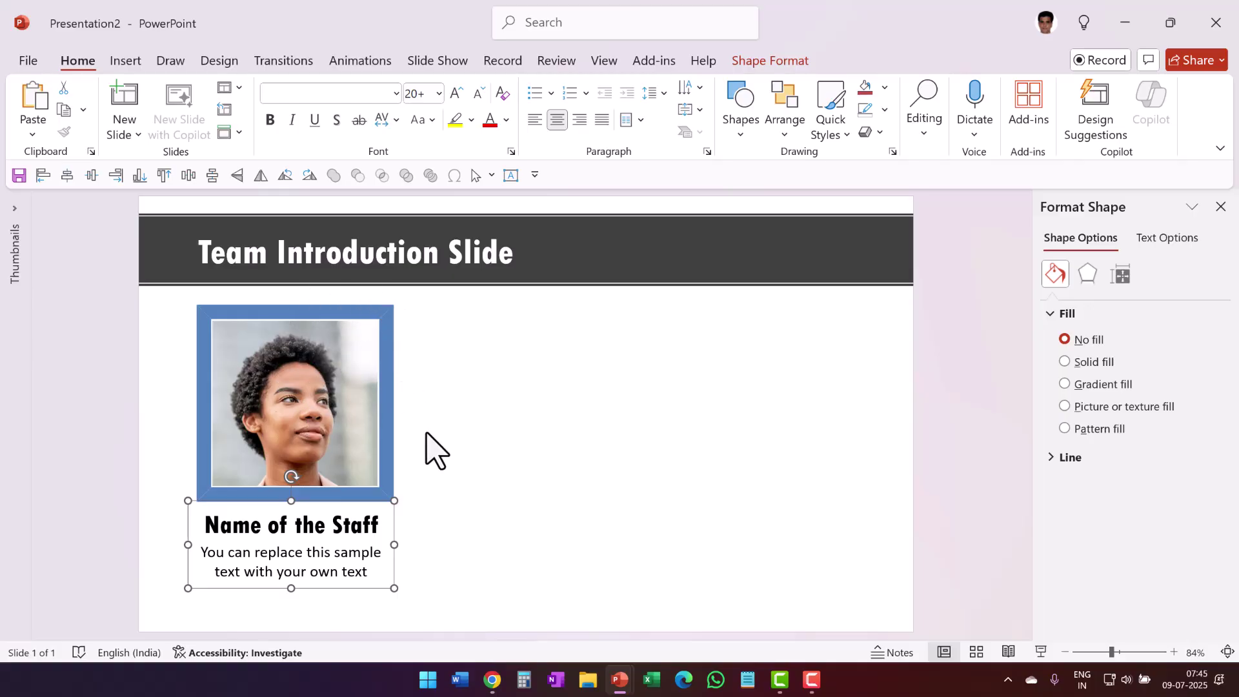
pyautogui.moveTo(304, 498); pyautogui.dragTo(252, 444)
pyautogui.click(884, 86)
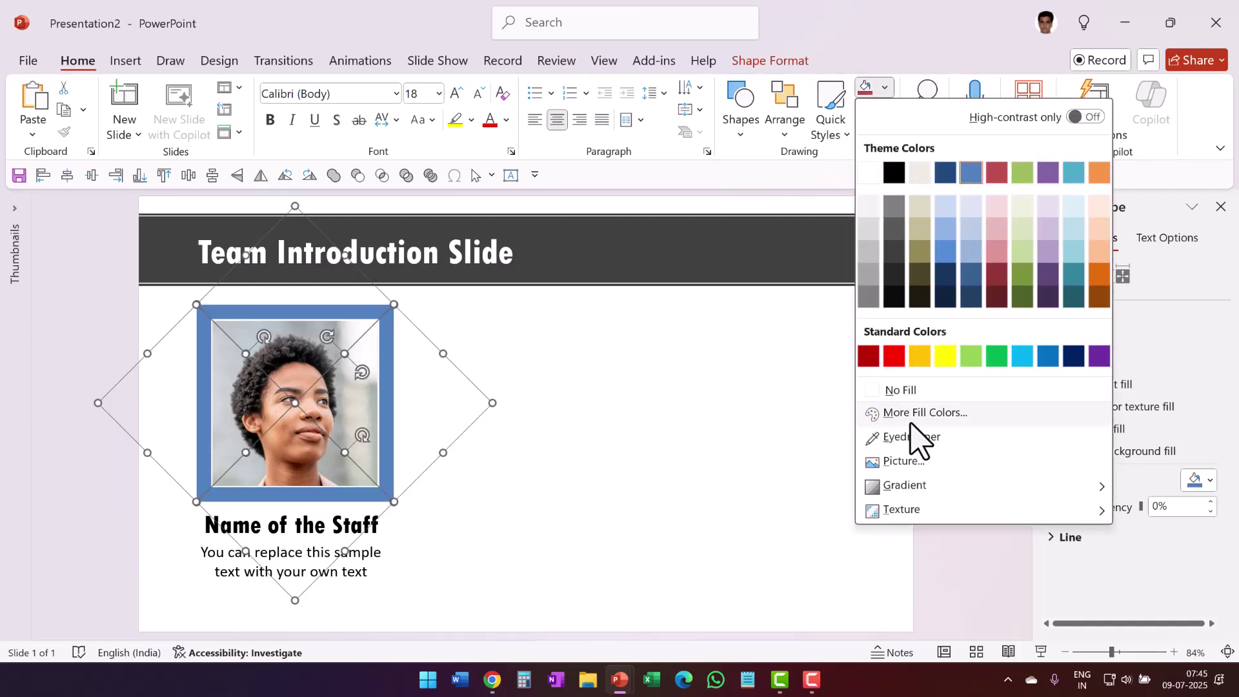
pyautogui.click(915, 434)
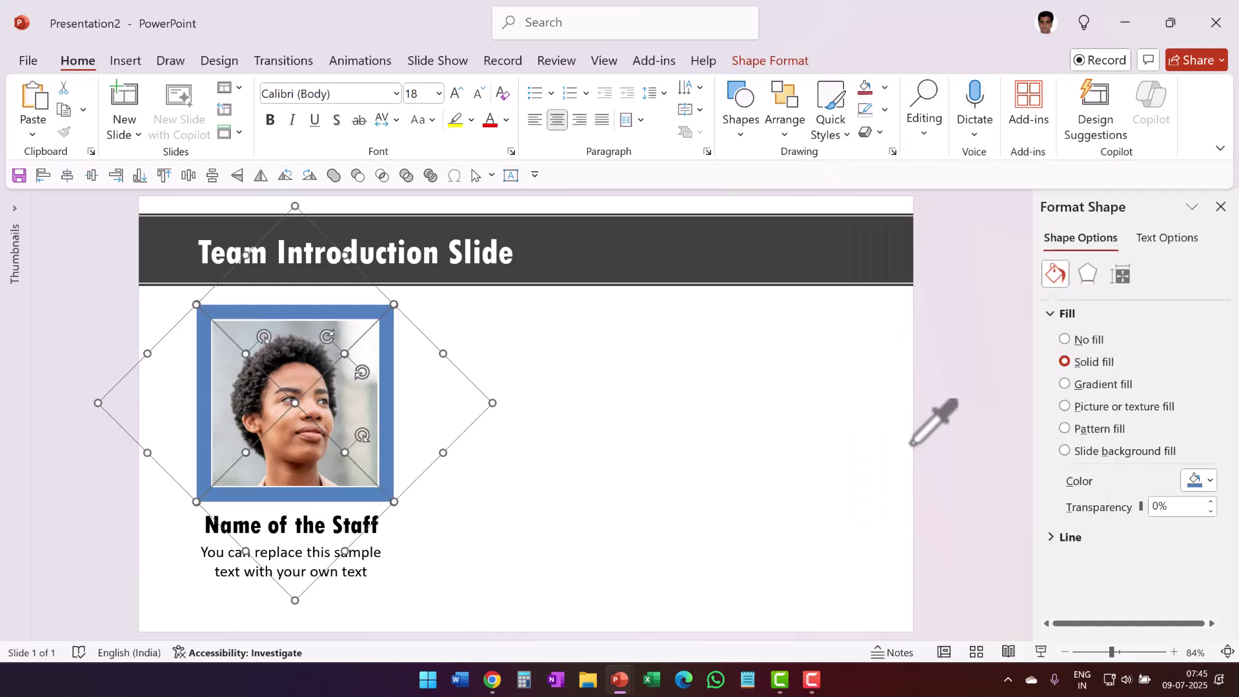
pyautogui.click(308, 433)
pyautogui.click(531, 465)
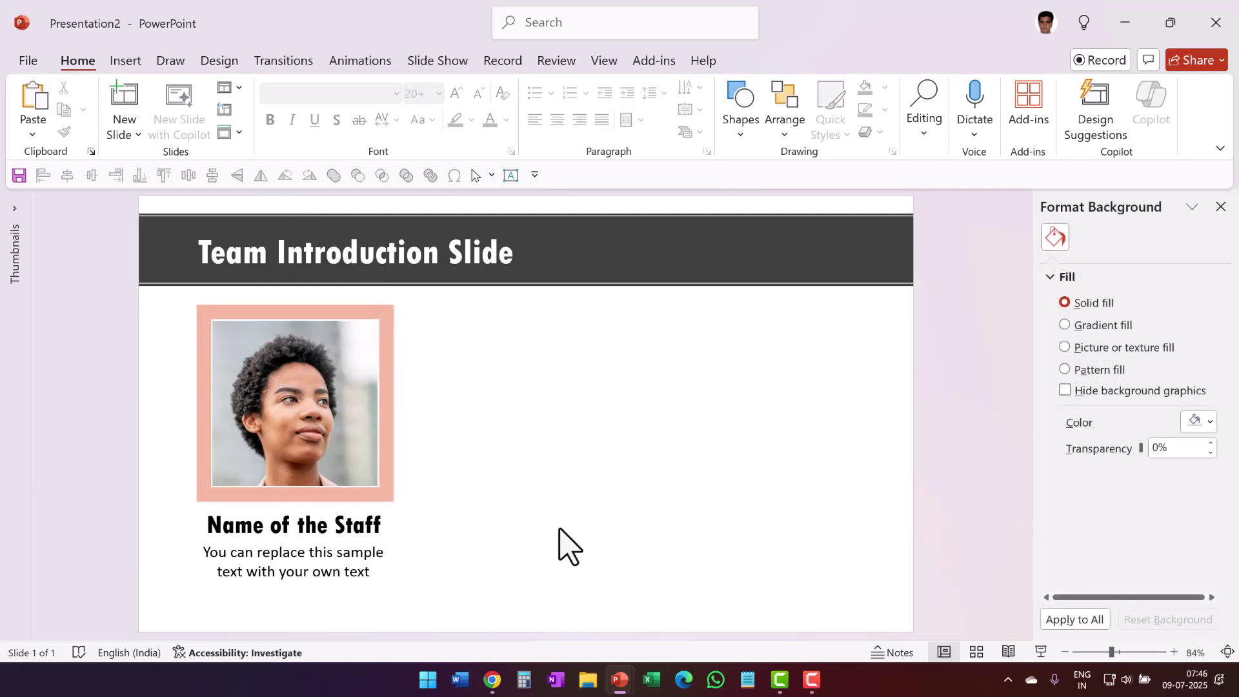
# Give the diamond stripe over the photo a Wipe entrance from the left
pyautogui.click(277, 492)
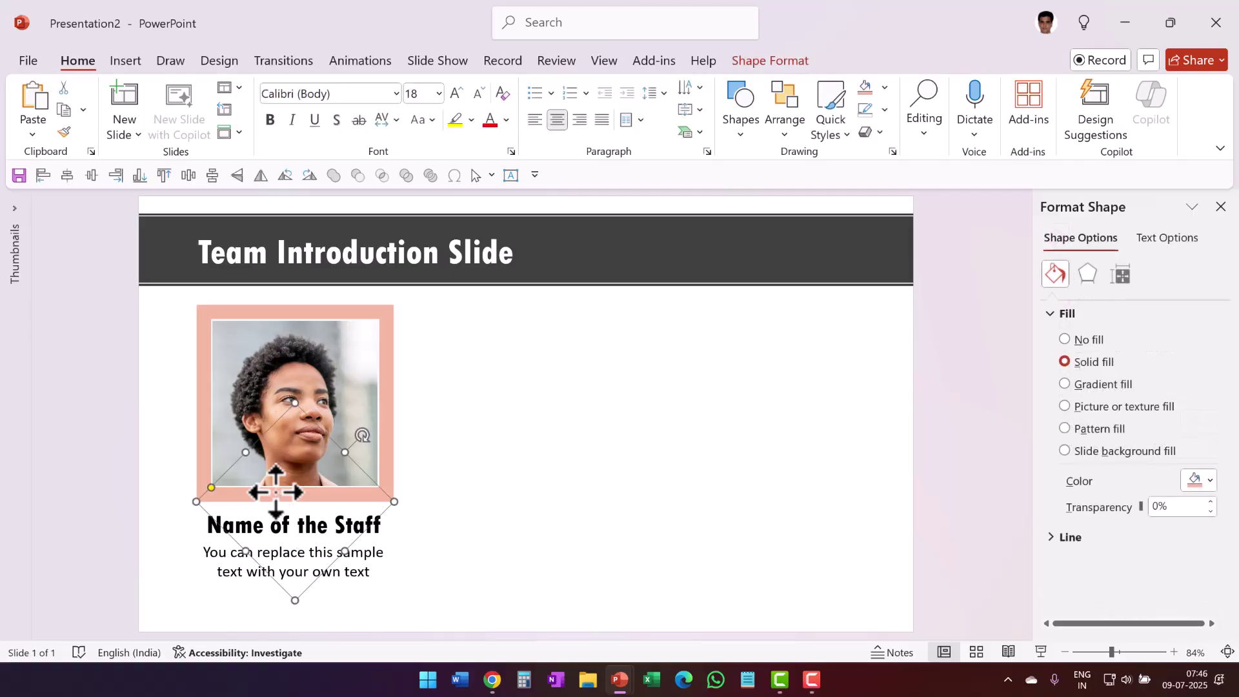
pyautogui.click(367, 65)
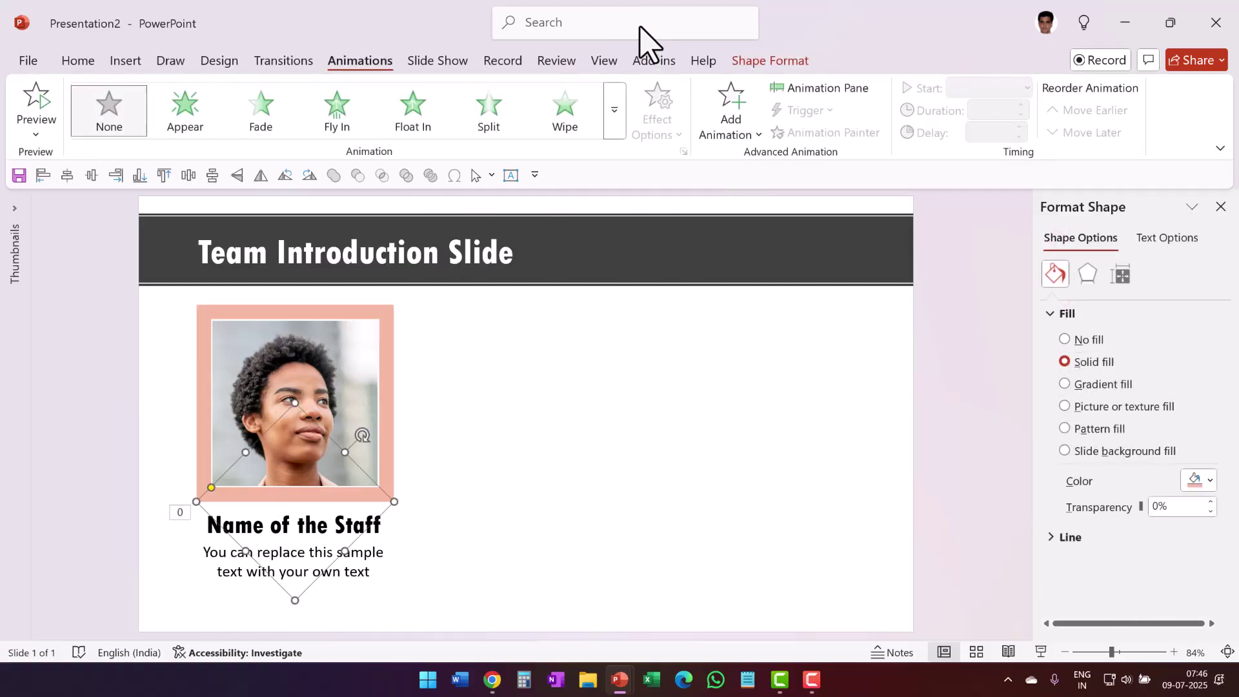
pyautogui.click(567, 124)
pyautogui.click(652, 123)
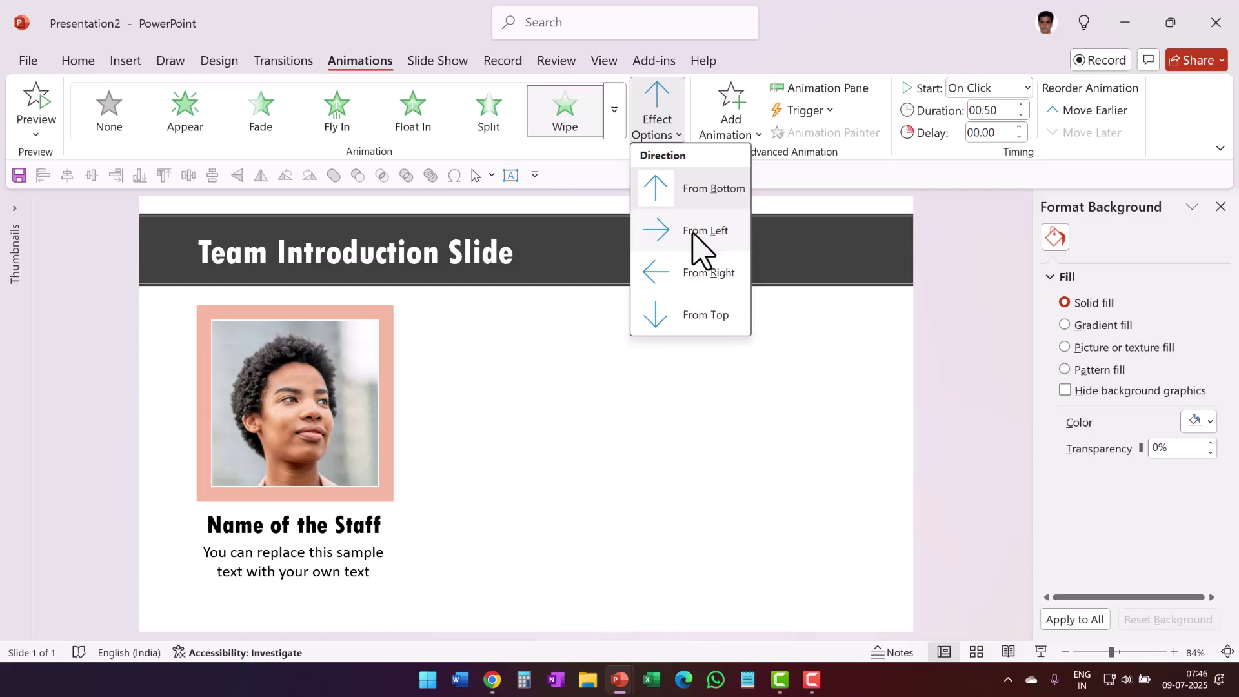
pyautogui.click(697, 233)
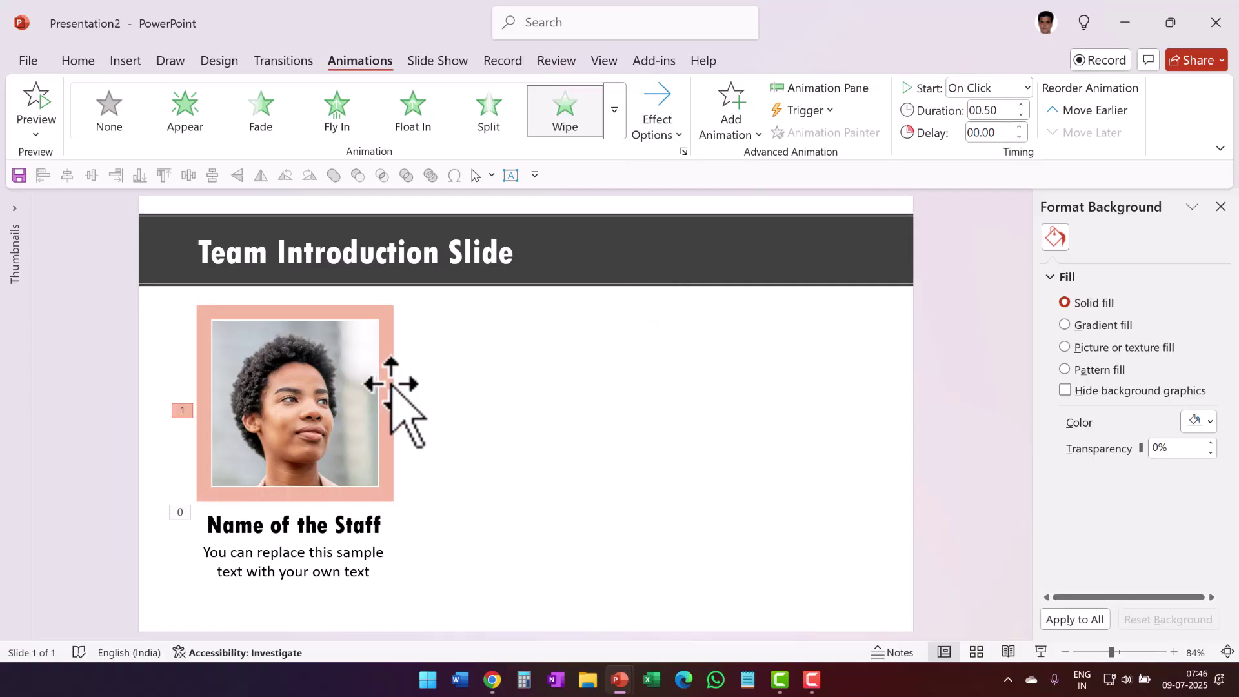
pyautogui.click(395, 390)
pyautogui.click(592, 129)
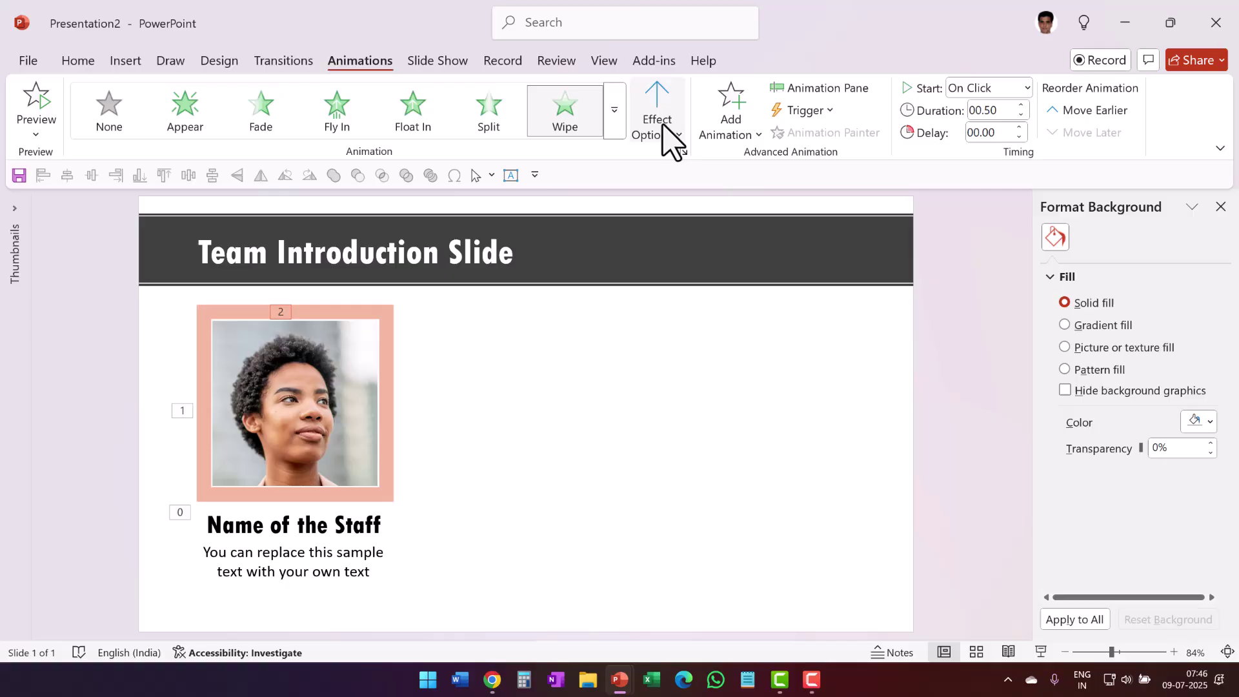
# Add Wipe entrances to two more stripes, one From Right and one From Top
pyautogui.click(340, 316)
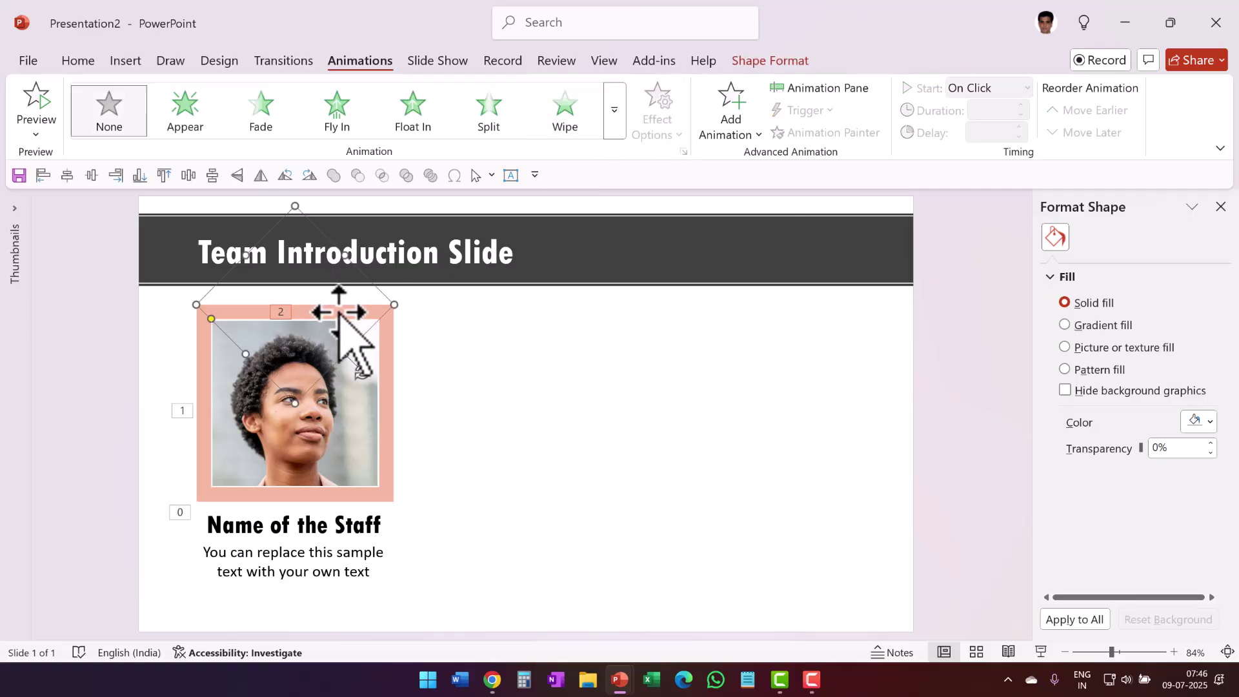
pyautogui.click(581, 119)
pyautogui.click(657, 120)
pyautogui.click(715, 274)
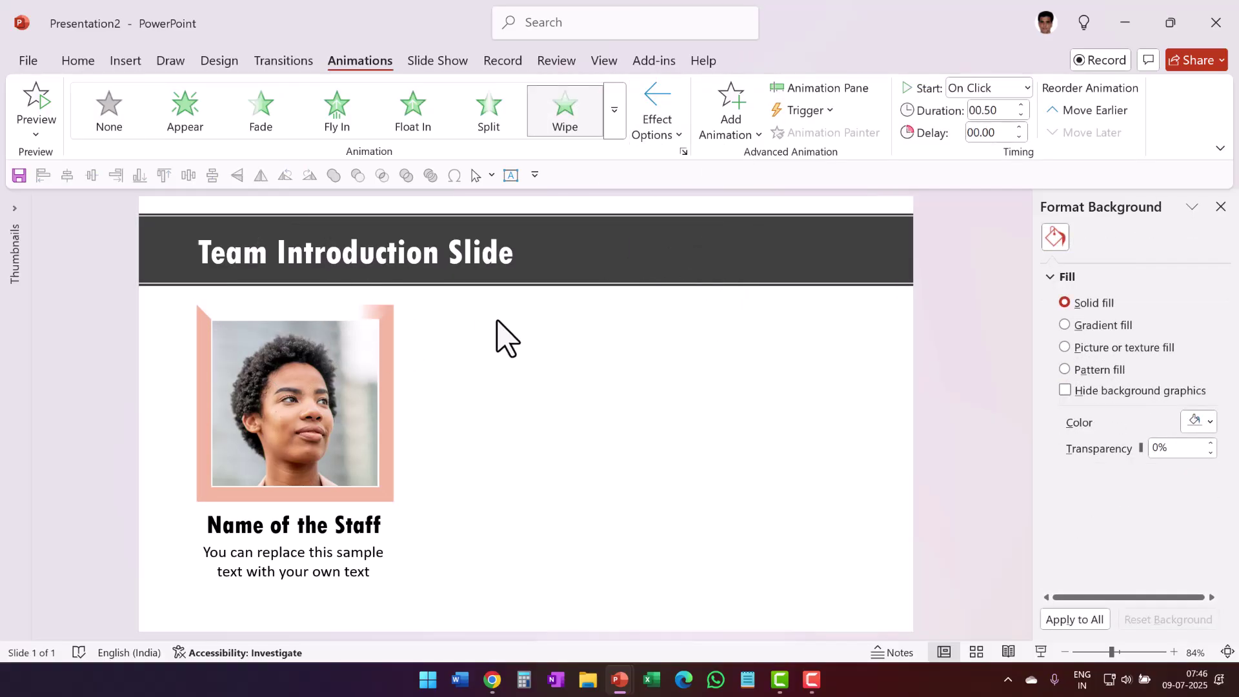
pyautogui.click(199, 382)
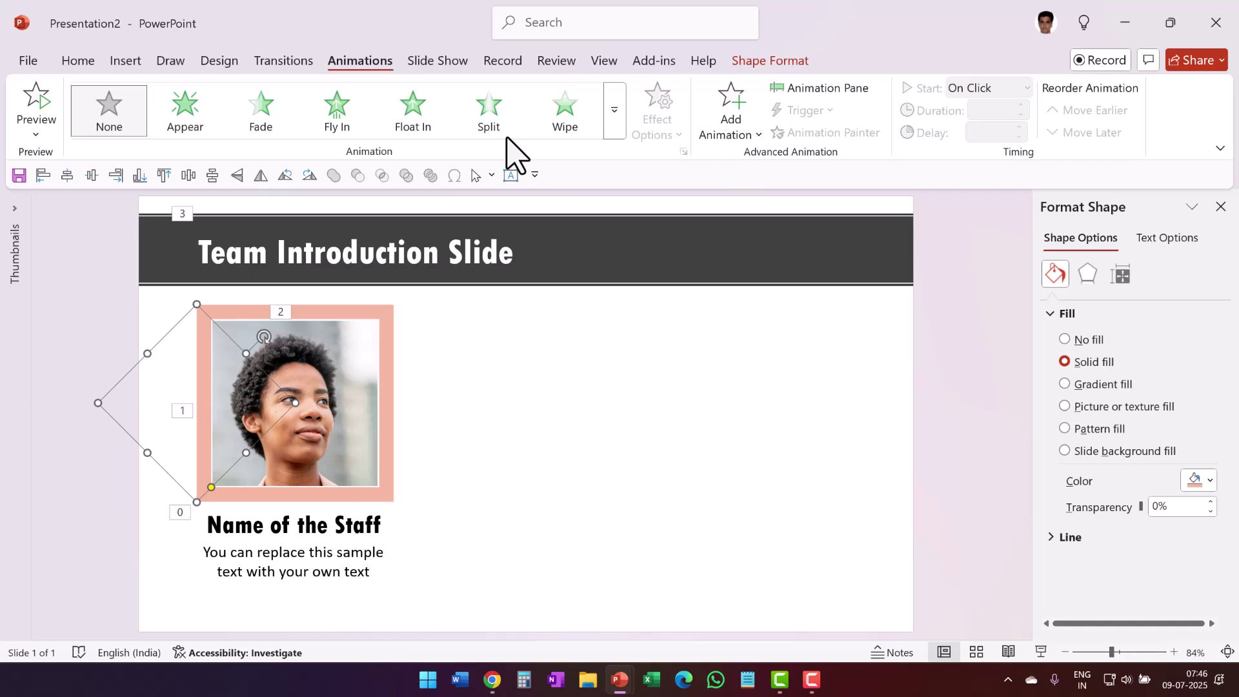
pyautogui.click(565, 110)
pyautogui.click(668, 123)
pyautogui.click(700, 312)
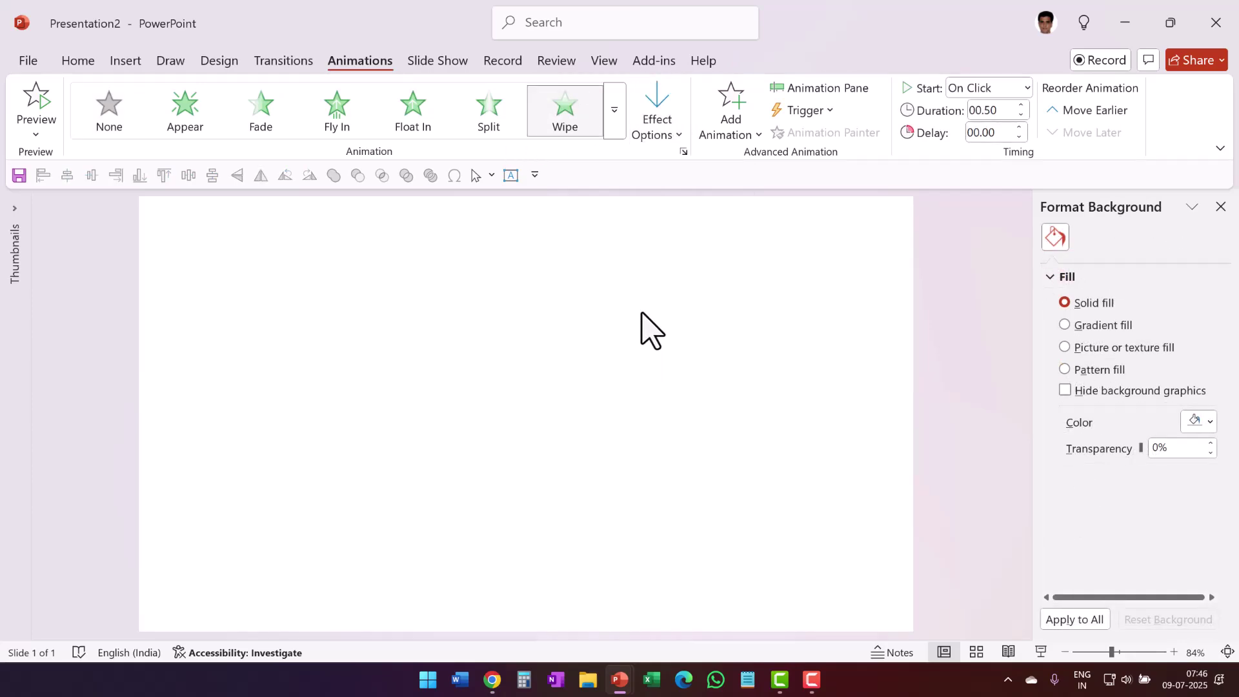
# In the Animation Pane, set the Diagonal Stripe 2–6 wipes to start After Previous
pyautogui.click(839, 89)
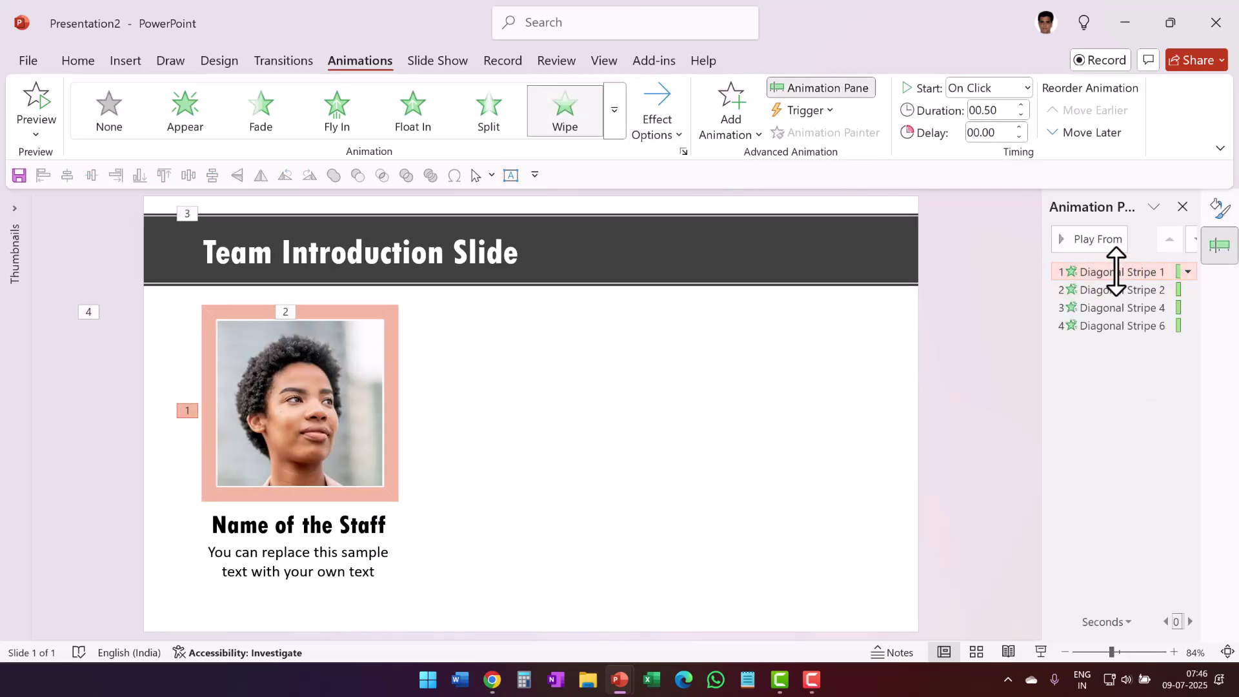
pyautogui.click(1117, 271)
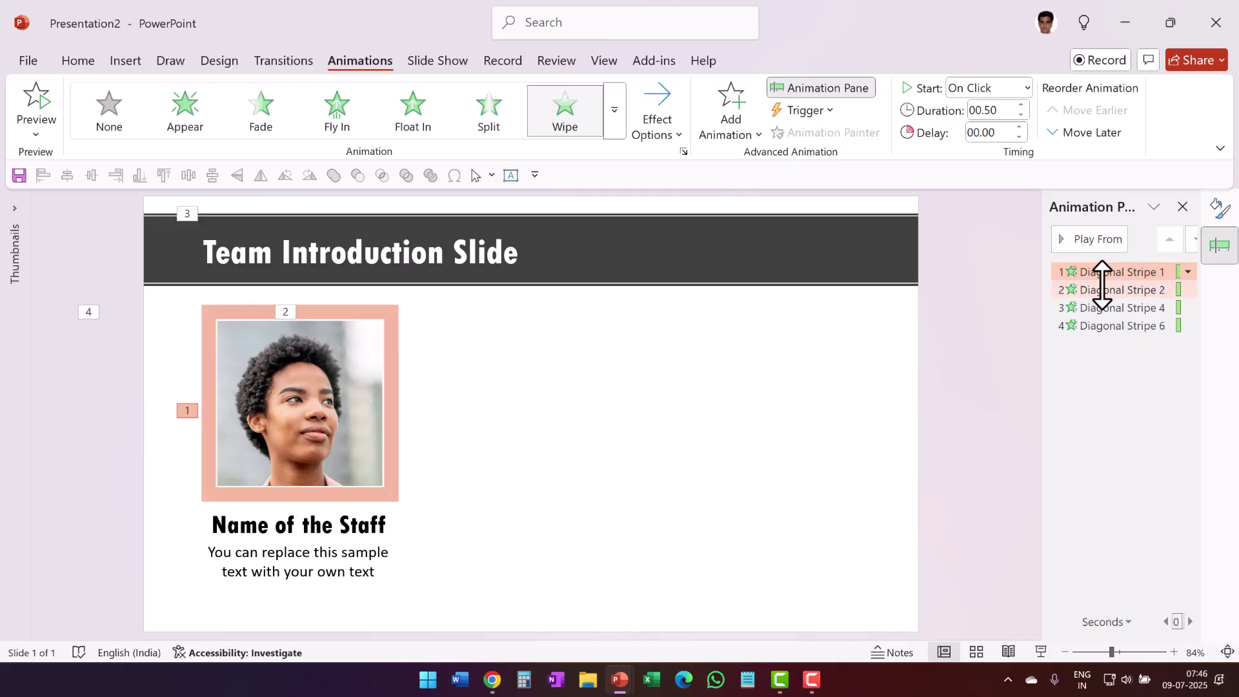
pyautogui.moveTo(1111, 290); pyautogui.dragTo(1110, 326)
pyautogui.click(990, 92)
pyautogui.click(986, 147)
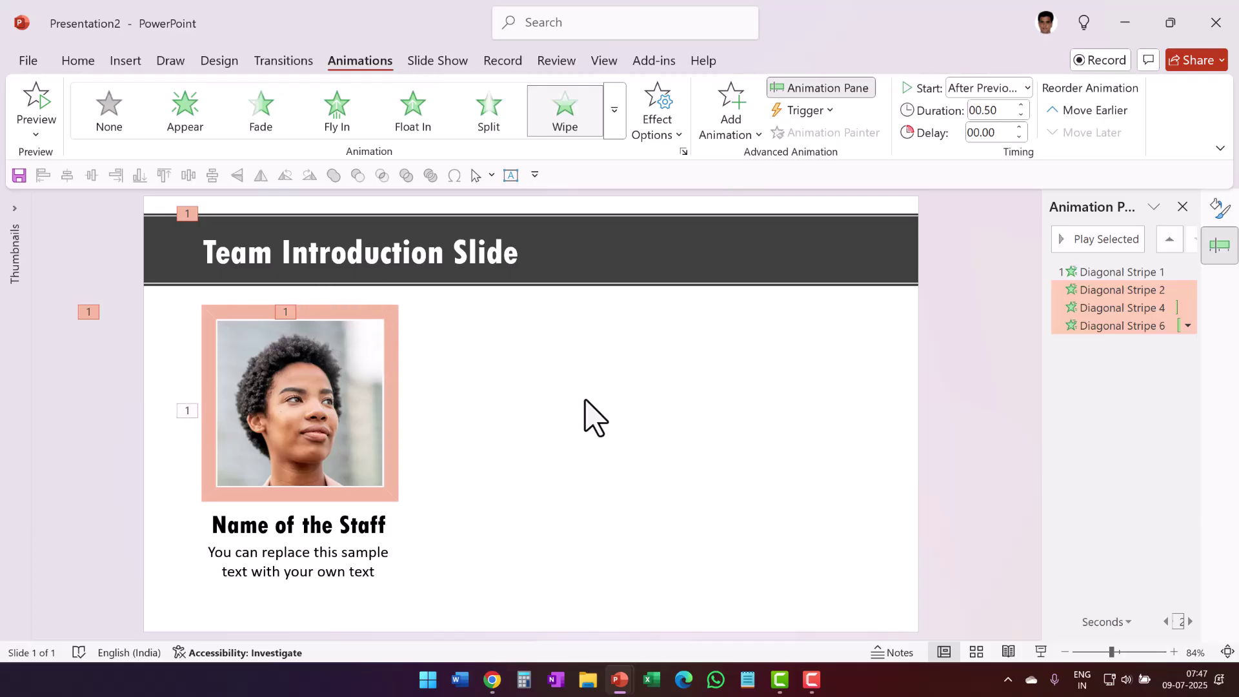
# Select all four stripe animations and check their 0.10-second duration
pyautogui.moveTo(1113, 272); pyautogui.dragTo(1117, 326)
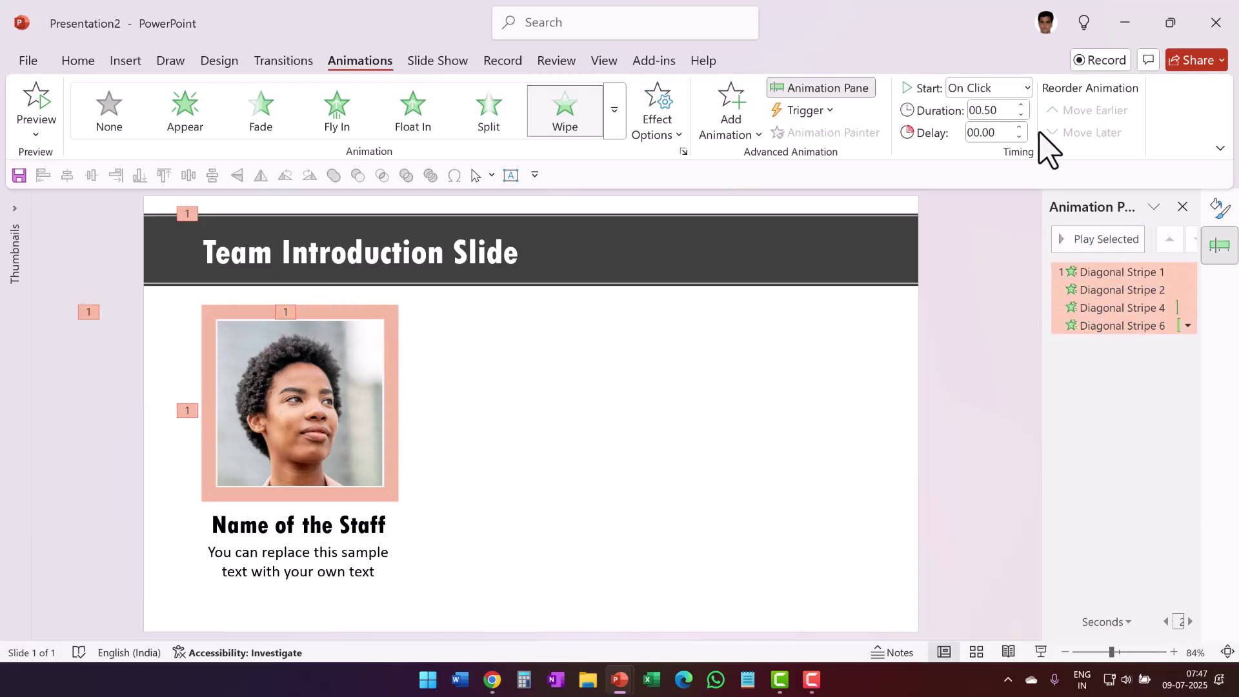
pyautogui.click(1008, 113)
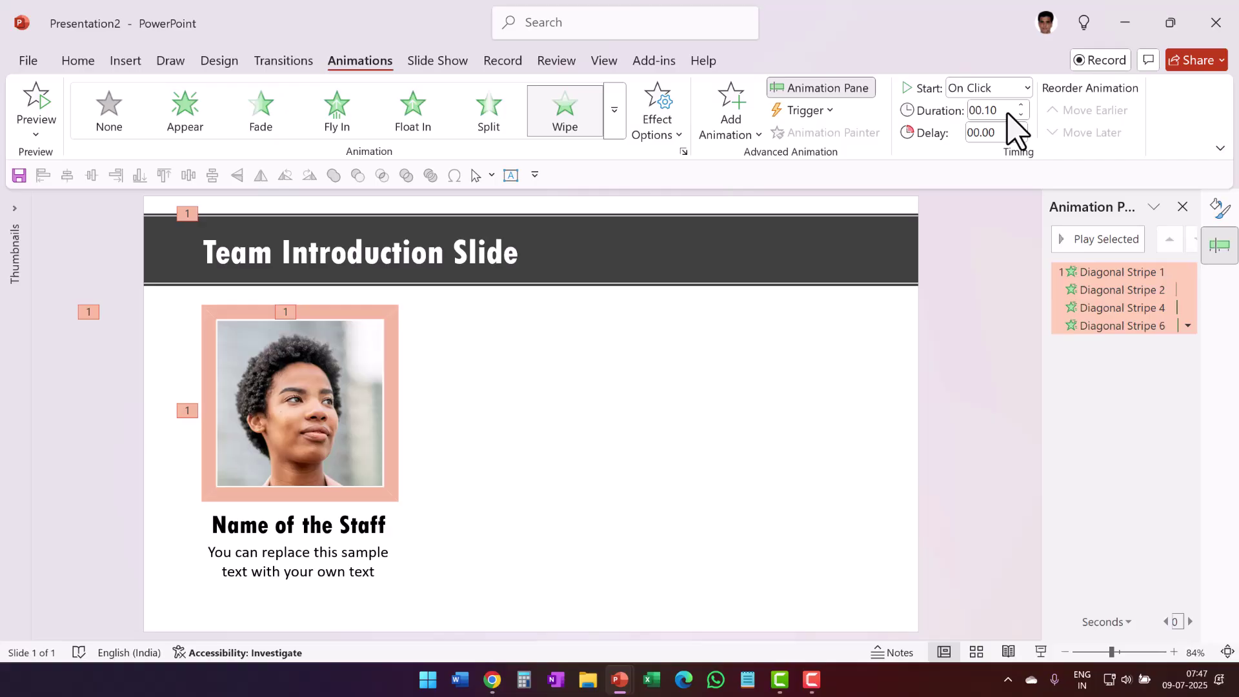
pyautogui.click(745, 479)
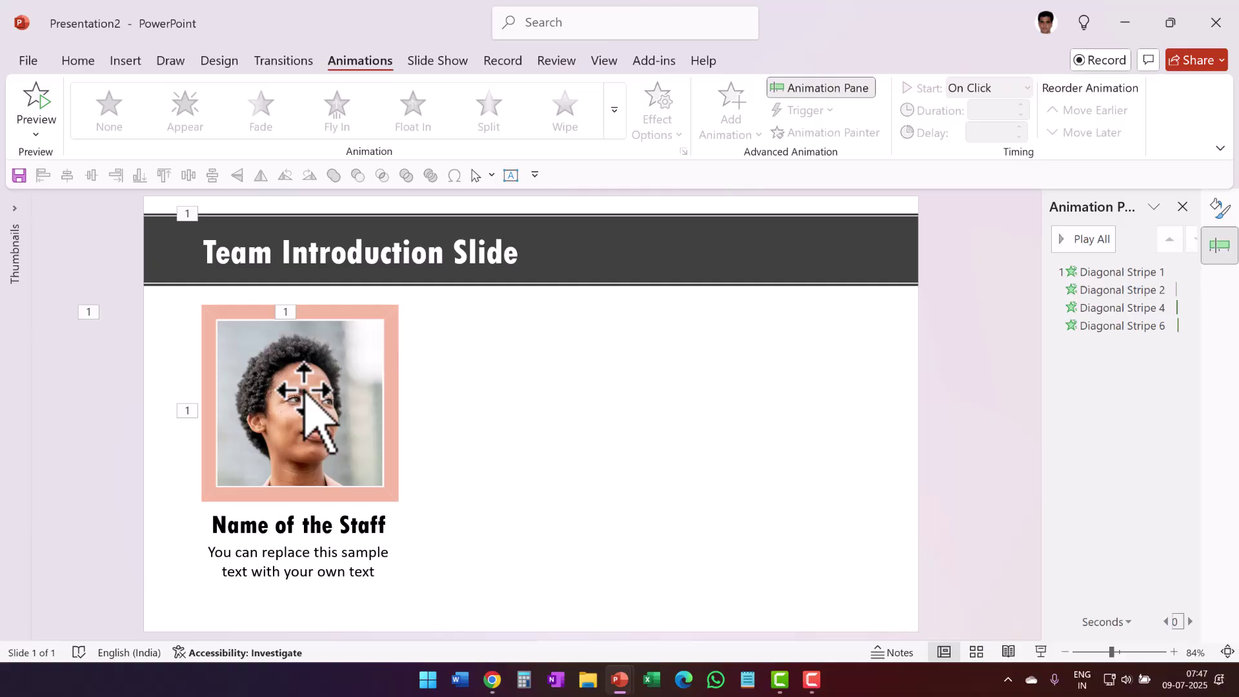
# Give the headshot photo a Wipe From Top entrance starting With Previous
pyautogui.click(316, 414)
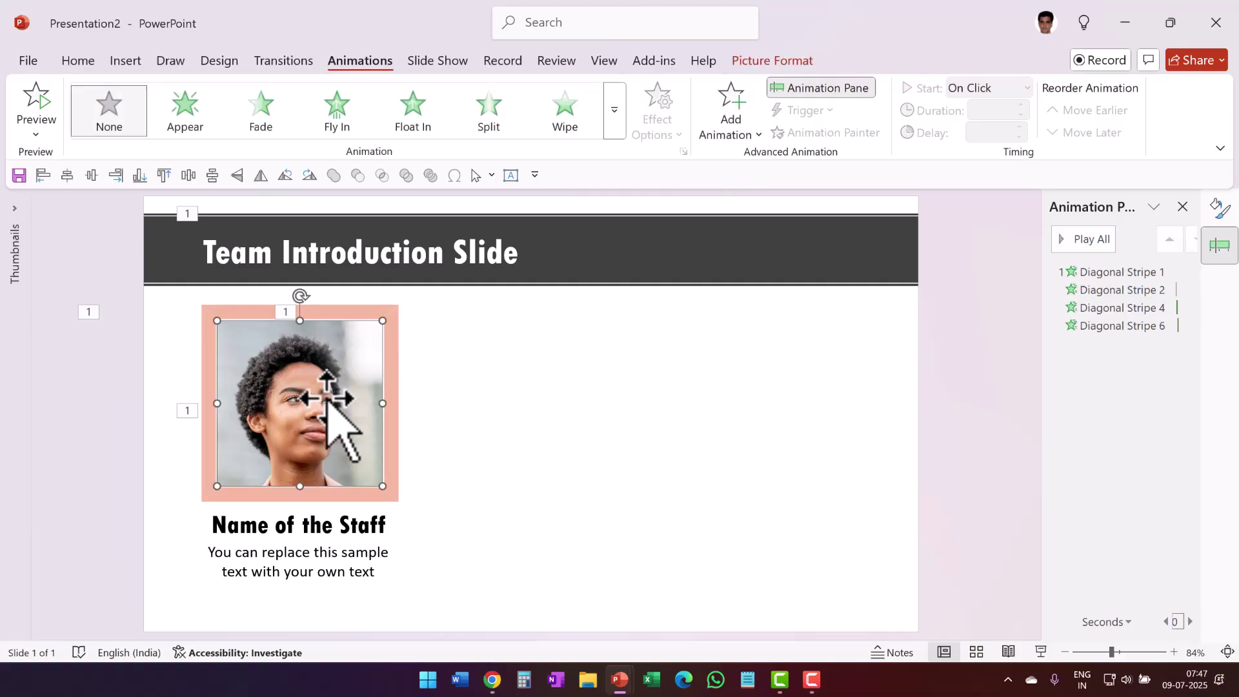
pyautogui.click(565, 116)
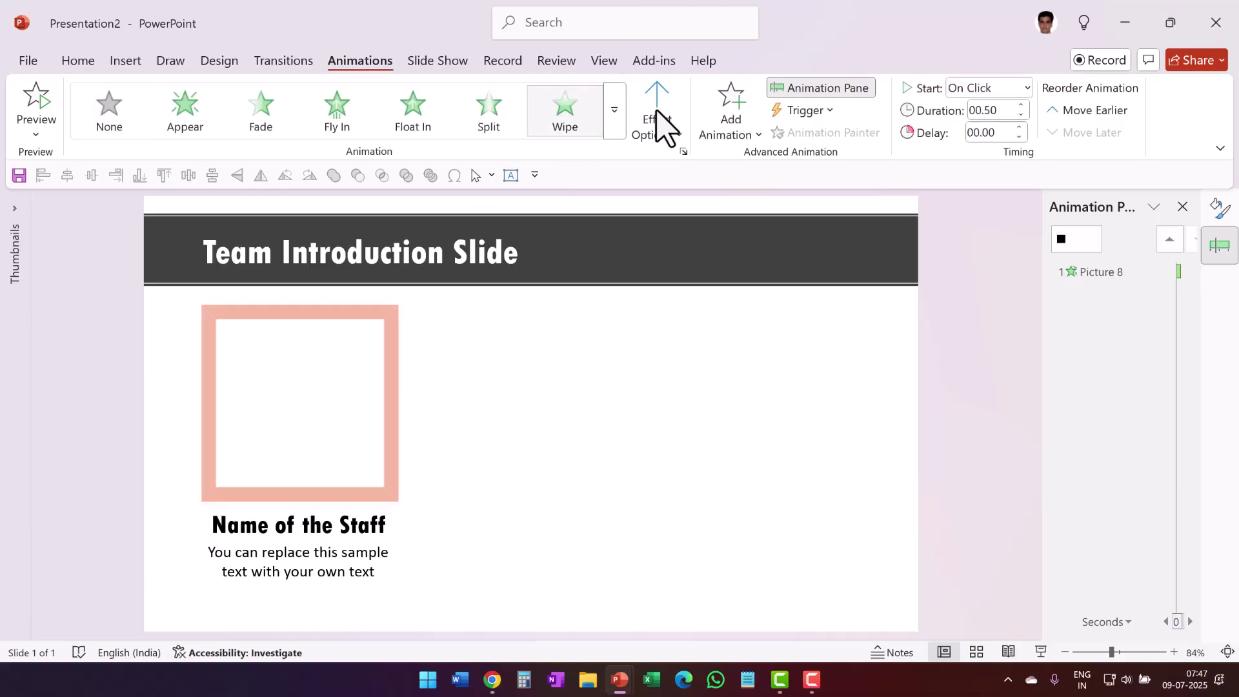
pyautogui.click(658, 106)
pyautogui.click(663, 316)
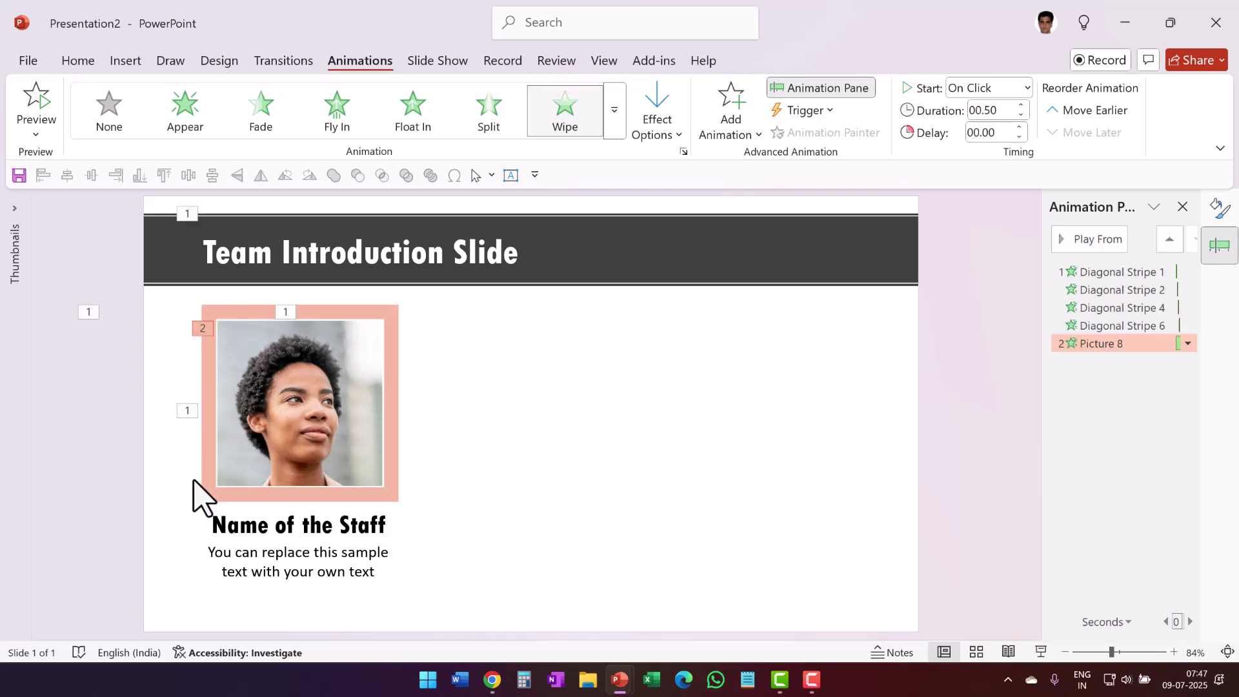
pyautogui.click(1007, 89)
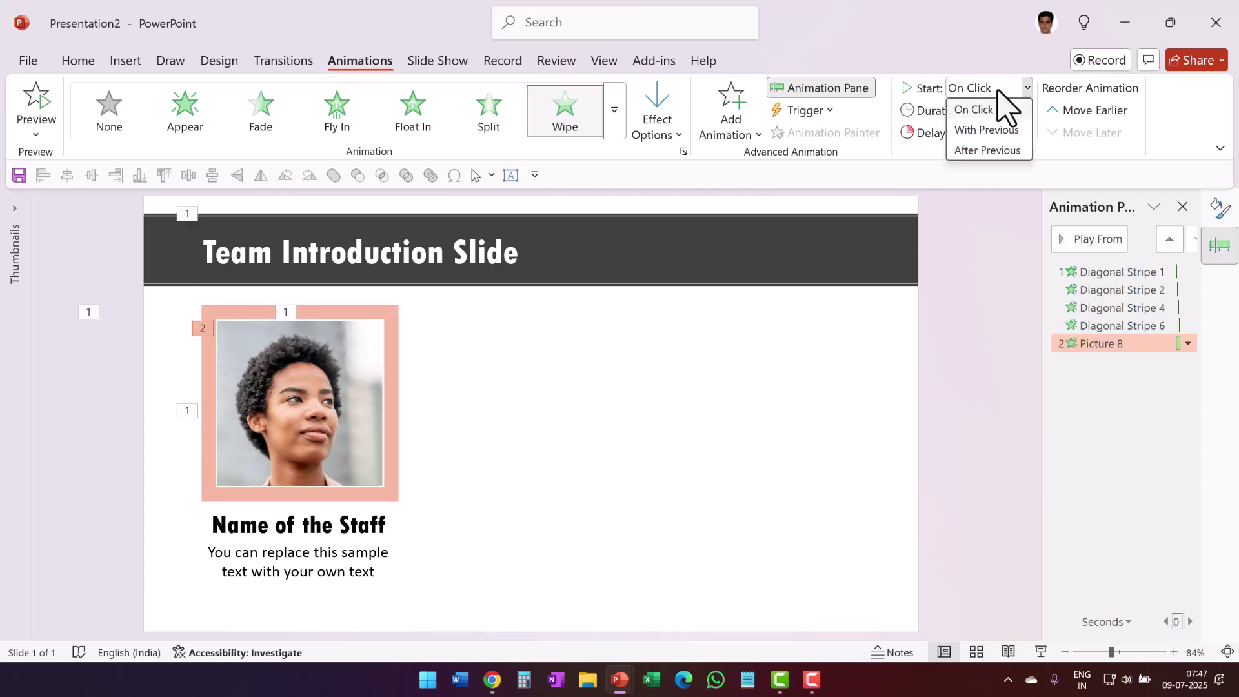
pyautogui.click(987, 130)
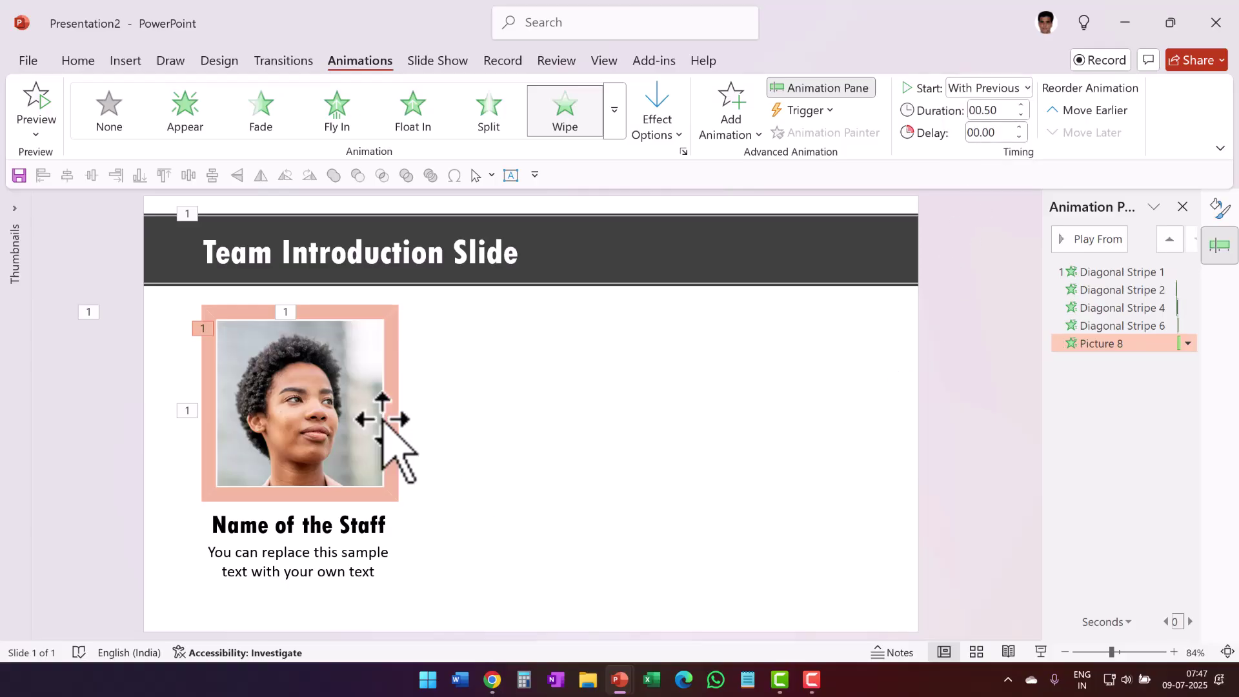
# Give the name caption a Float In, Float Down entrance starting With Previous
pyautogui.click(402, 549)
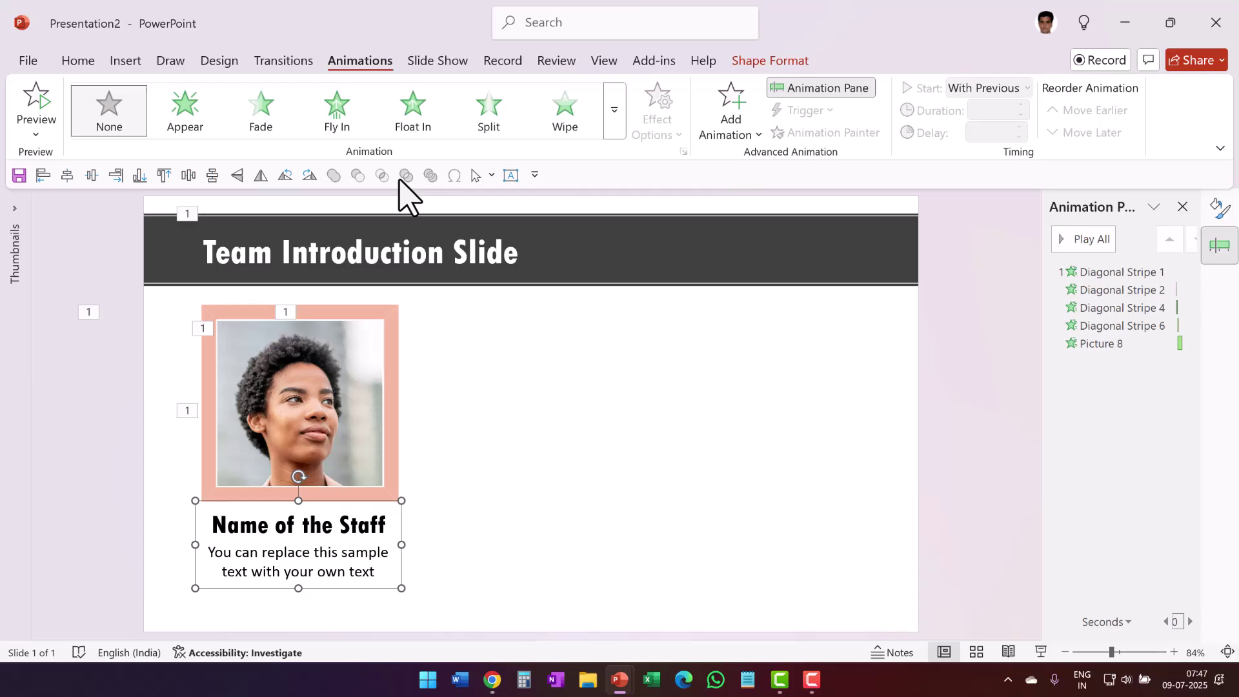
pyautogui.click(419, 128)
pyautogui.click(686, 118)
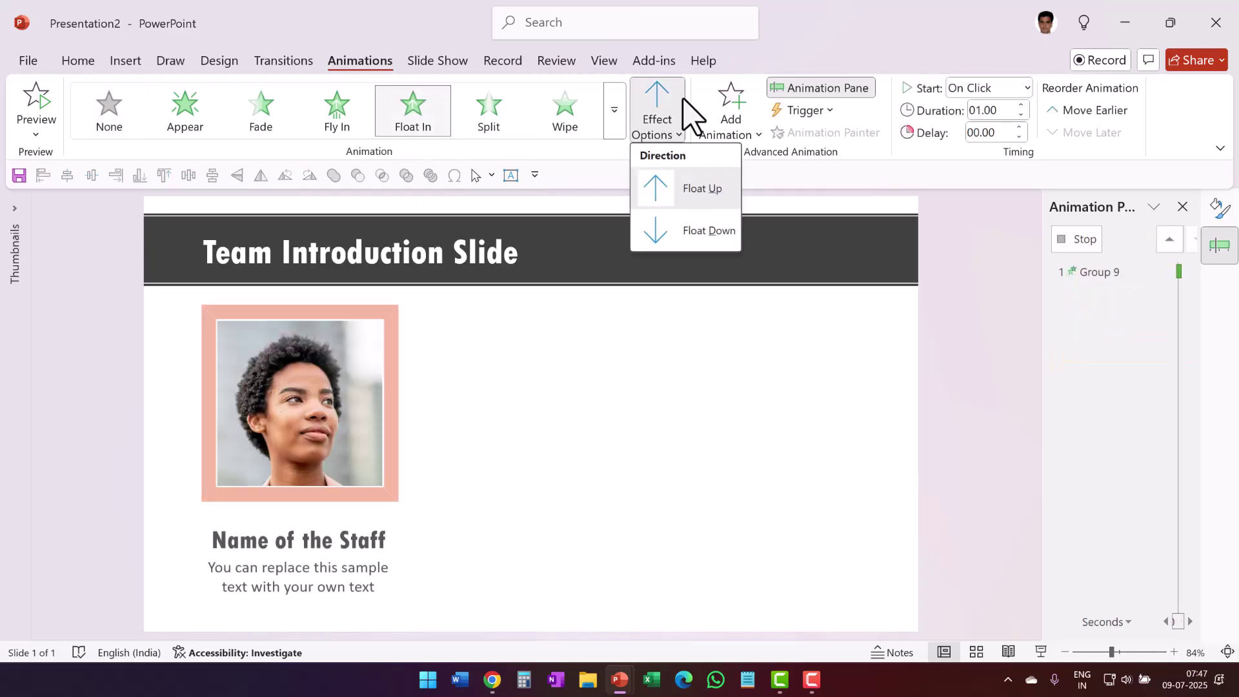
pyautogui.click(709, 231)
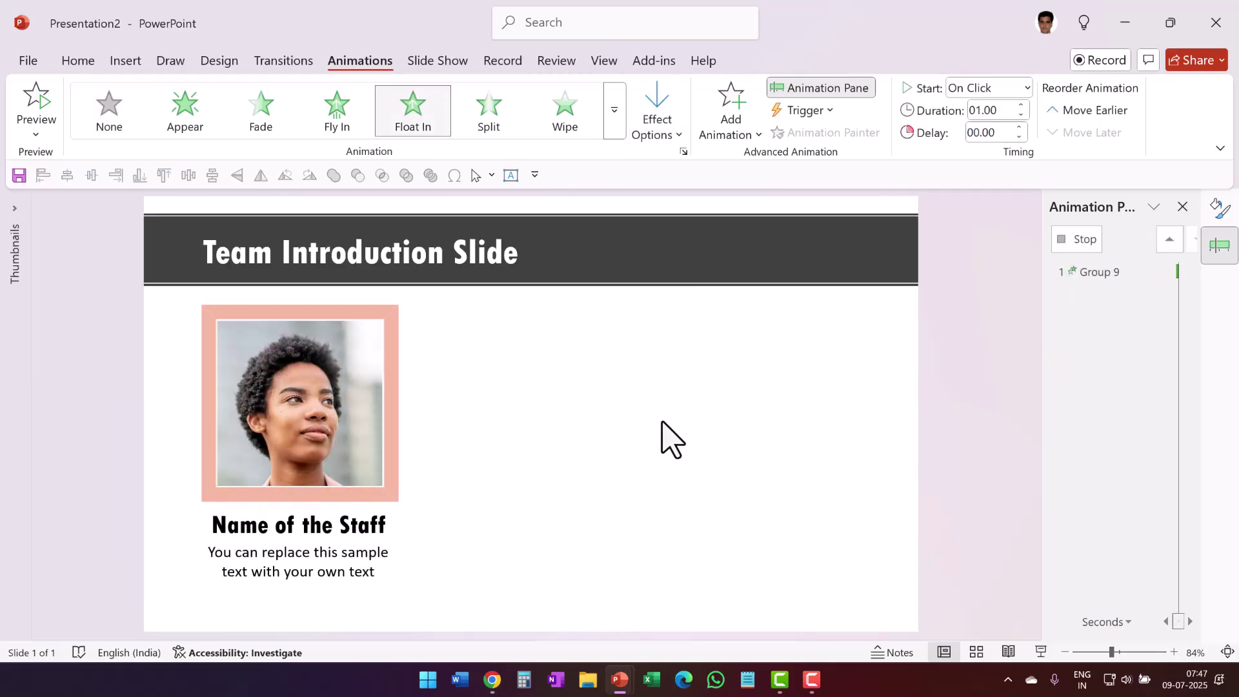
pyautogui.click(1003, 88)
pyautogui.click(988, 131)
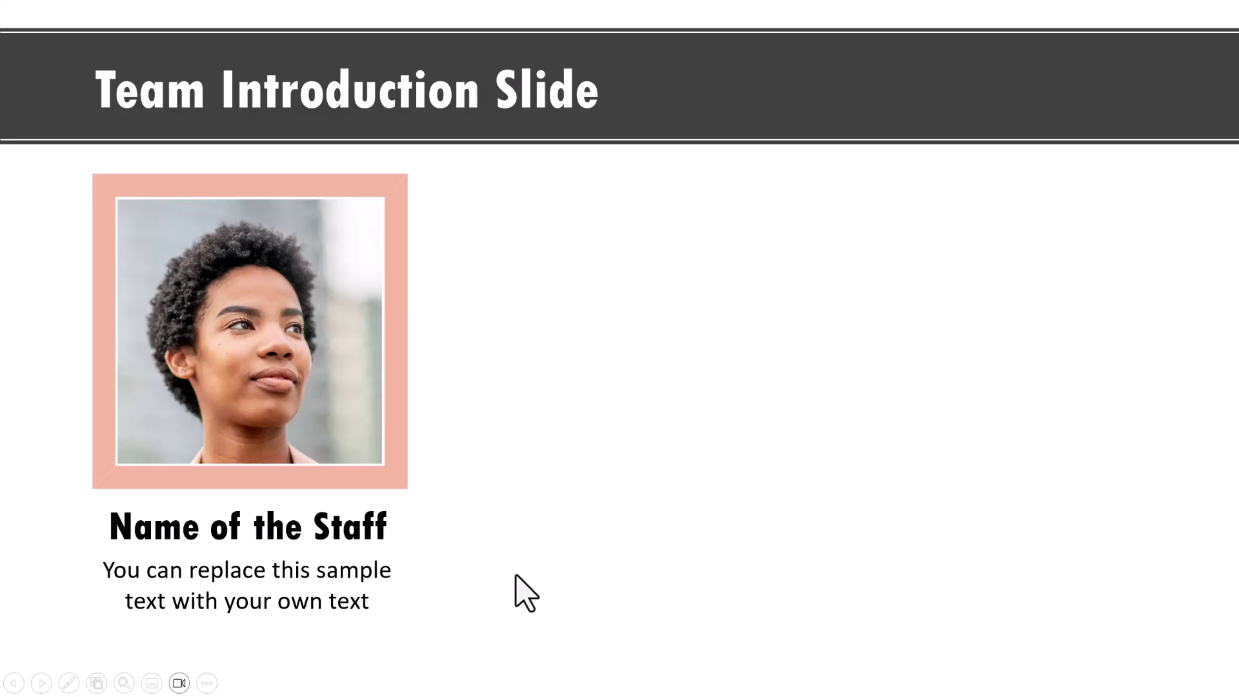
# Watch the six entrance animations play on the staff card, then exit the slideshow to editing view
pyautogui.press('Escape')
# Select the whole team card and duplicate it twice into three side-by-side cards
pyautogui.moveTo(461, 614); pyautogui.dragTo(72, 259)
pyautogui.click(543, 591)
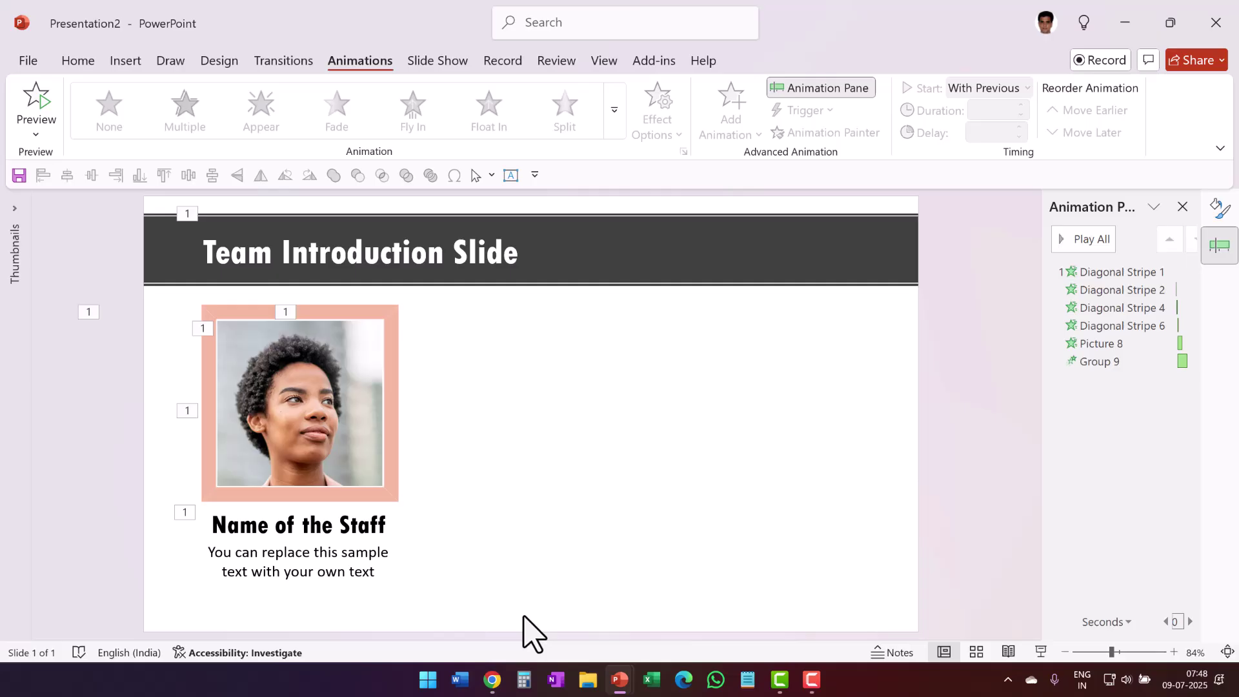
pyautogui.moveTo(524, 615); pyautogui.dragTo(5, 228)
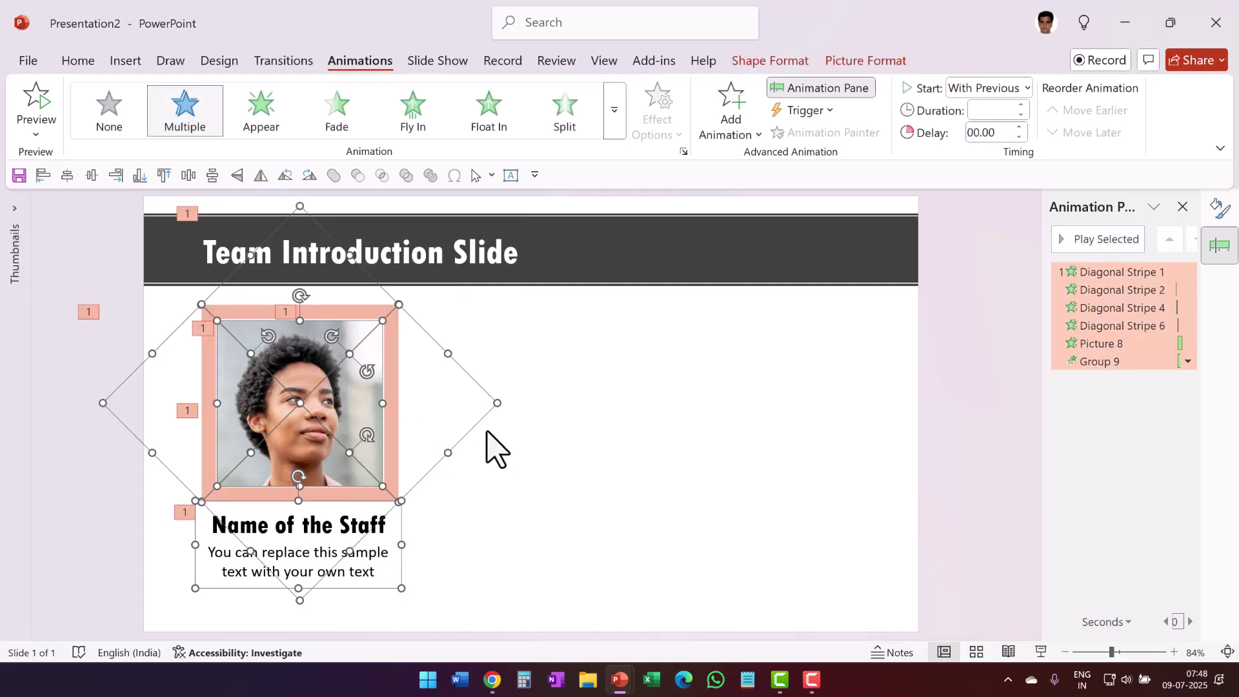
pyautogui.hotkey('ctrl', 'd')
pyautogui.moveTo(415, 401); pyautogui.dragTo(612, 368)
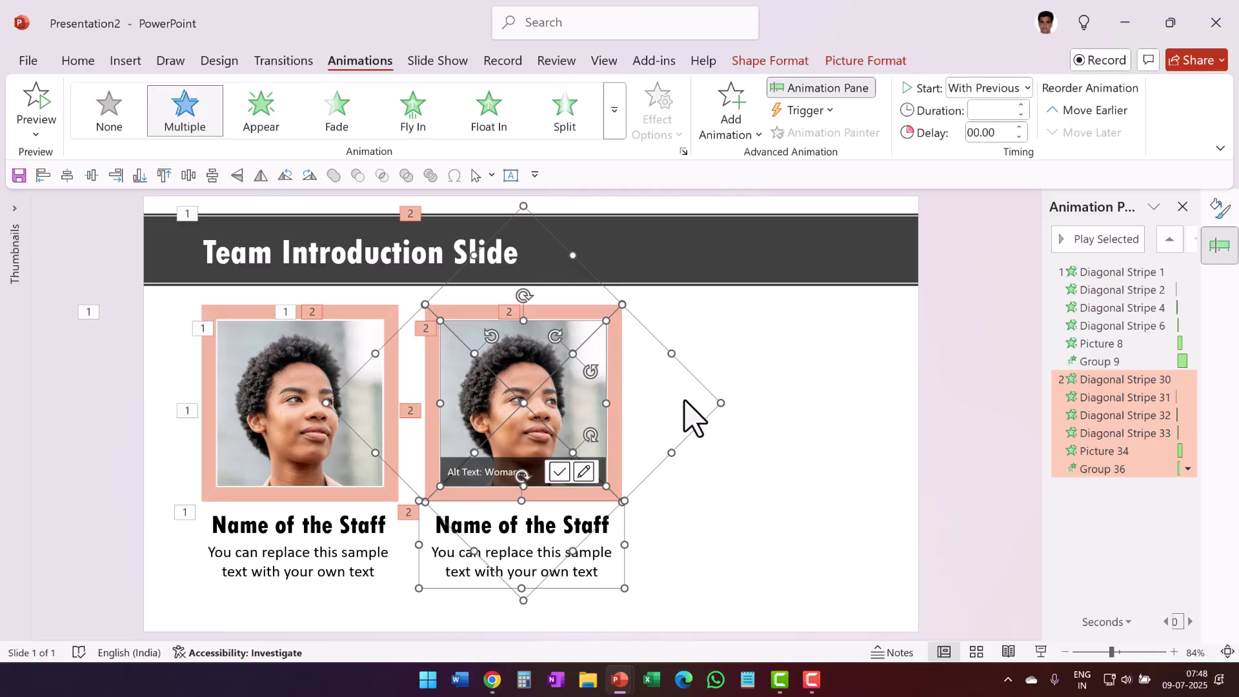
pyautogui.hotkey('ctrl', 'd')
pyautogui.click(939, 452)
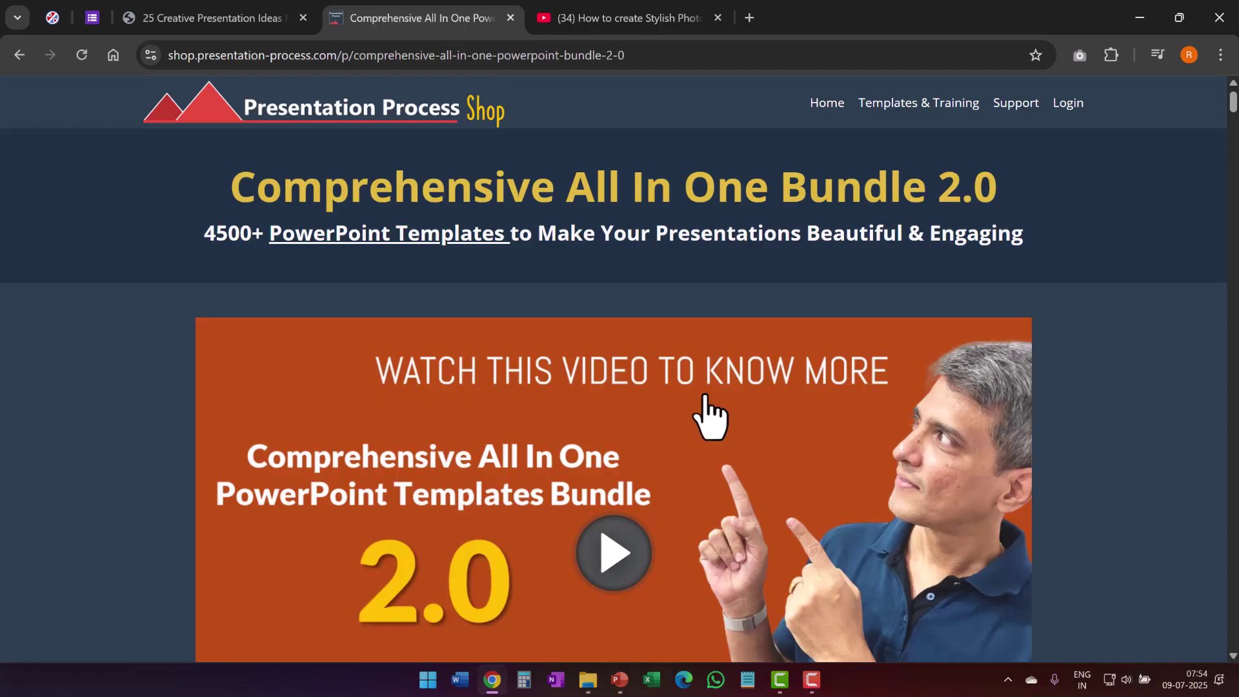
# Switch to the browser's YouTube tab showing 'How to create Stylish Photo Frame in PowerPoint'
pyautogui.click(623, 20)
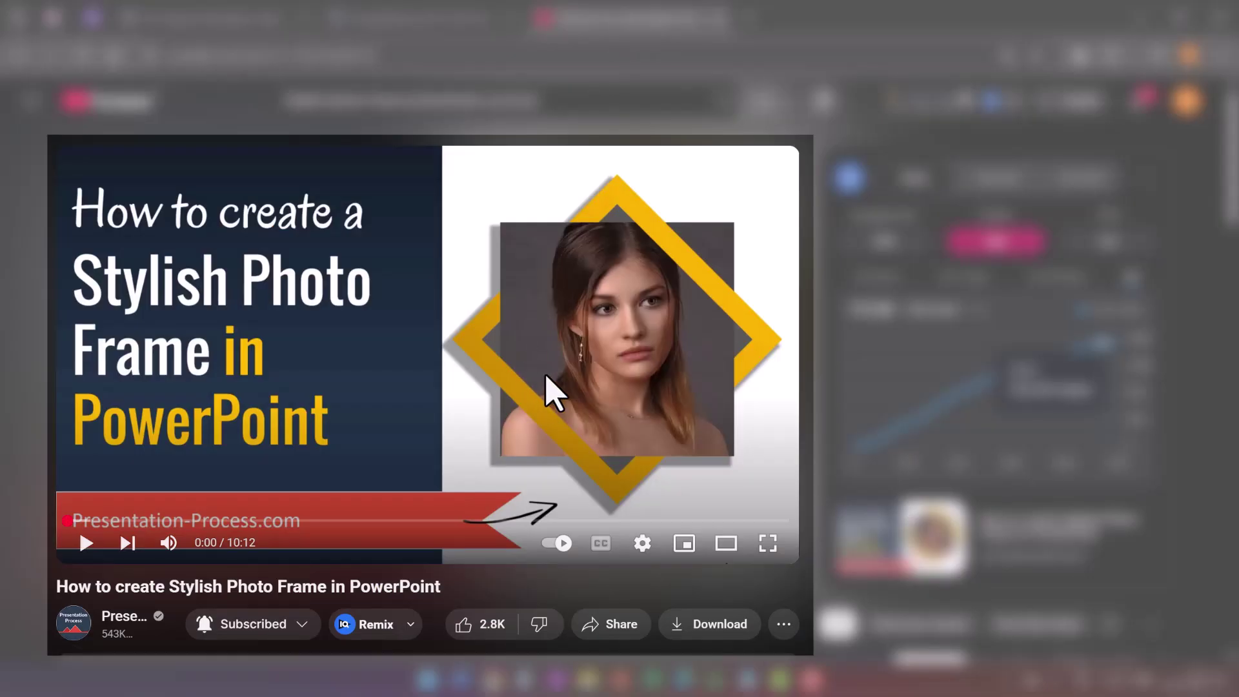